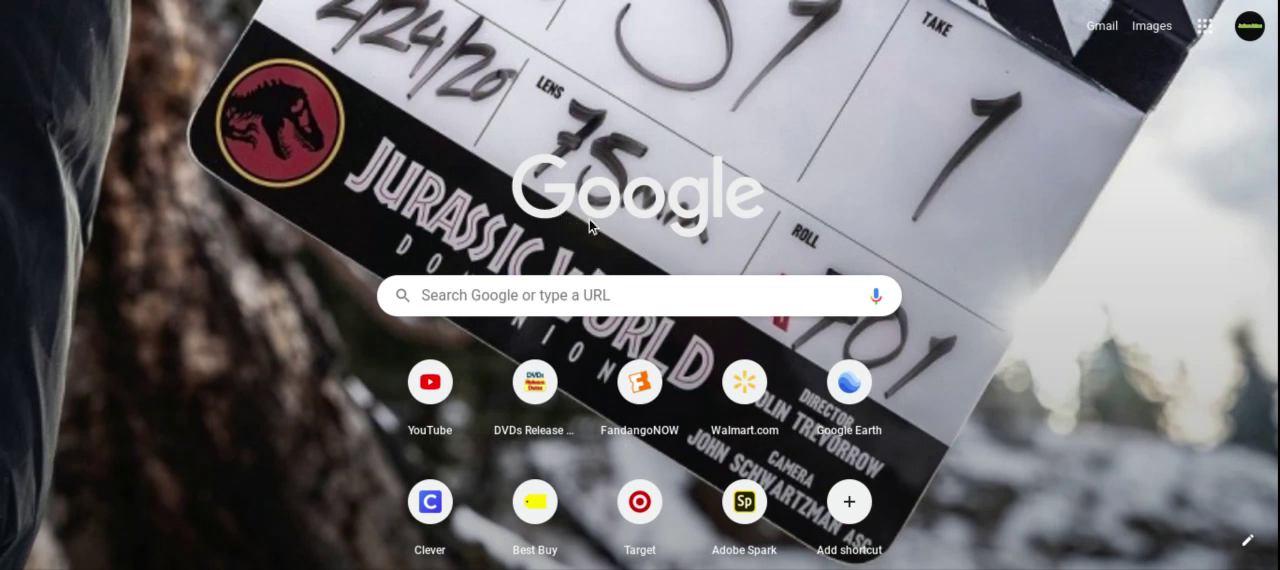
Search Google for 'fnaf vs jaws' and browse the YouTube video results.
{"action": "left_click", "coordinate": [582, 289]}
{"action": "type", "text": "fnaf vs jaws"}
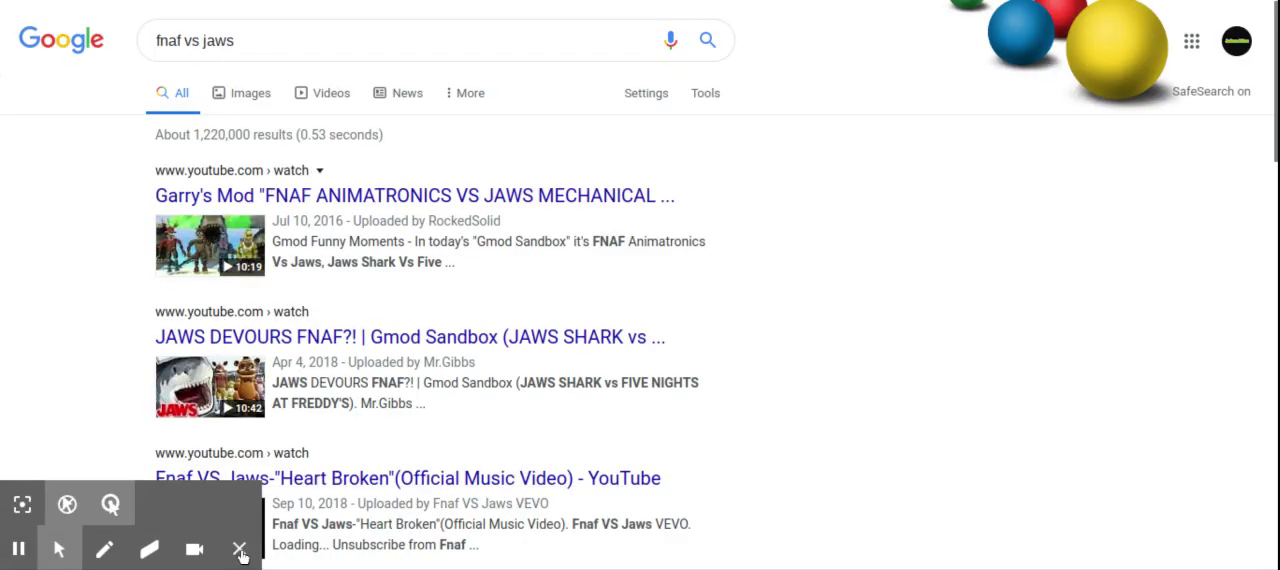
{"action": "left_click", "coordinate": [241, 550]}
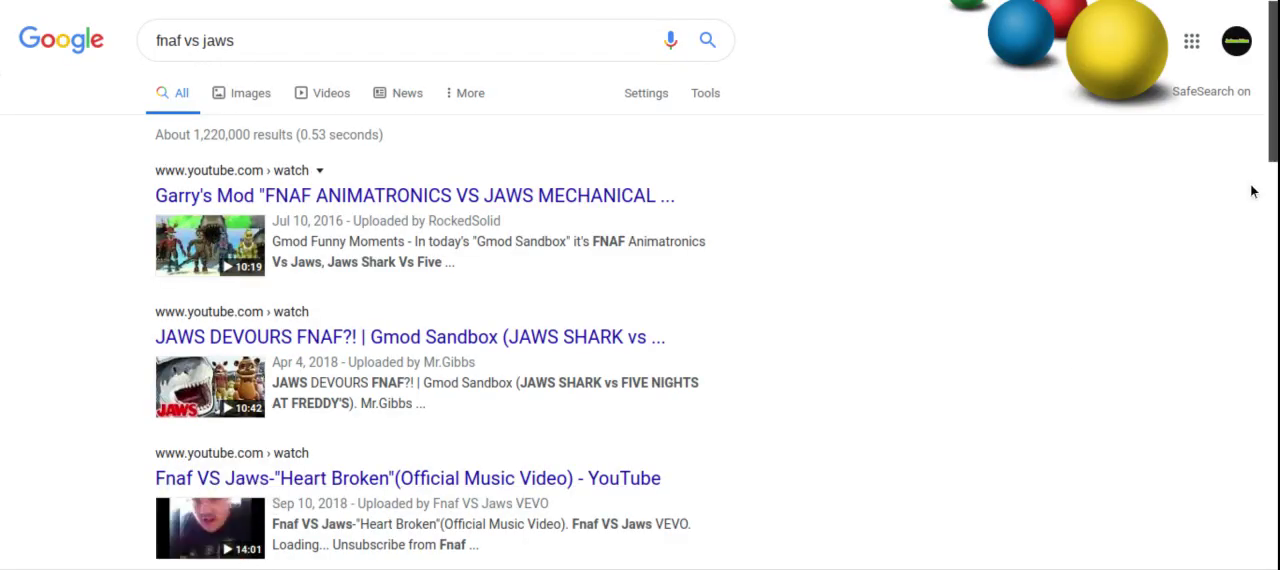
{"action": "scroll", "coordinate": [1253, 191], "scroll_direction": "down", "scroll_amount": 5}
{"action": "scroll", "coordinate": [1265, 63], "scroll_direction": "down", "scroll_amount": 3}
{"action": "scroll", "coordinate": [1265, 63], "scroll_direction": "down", "scroll_amount": 3}
{"action": "scroll", "coordinate": [1265, 63], "scroll_direction": "down", "scroll_amount": 3}
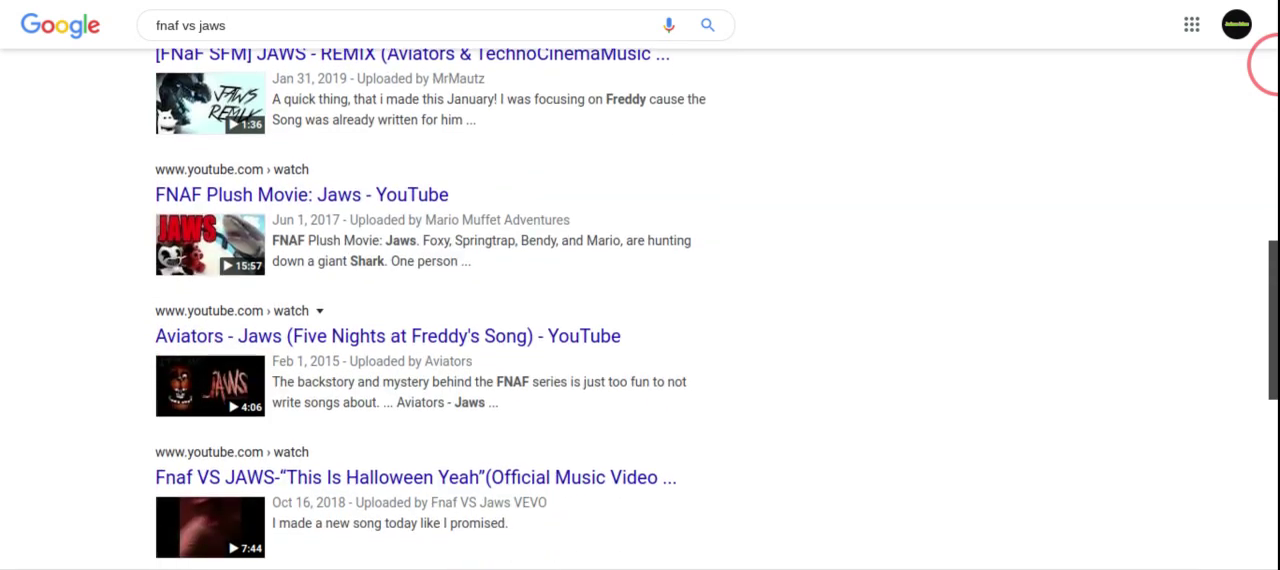
{"action": "scroll", "coordinate": [1229, 386], "scroll_direction": "down", "scroll_amount": 2}
{"action": "scroll", "coordinate": [1260, 219], "scroll_direction": "up", "scroll_amount": 5}
{"action": "scroll", "coordinate": [1089, 102], "scroll_direction": "up", "scroll_amount": 5}
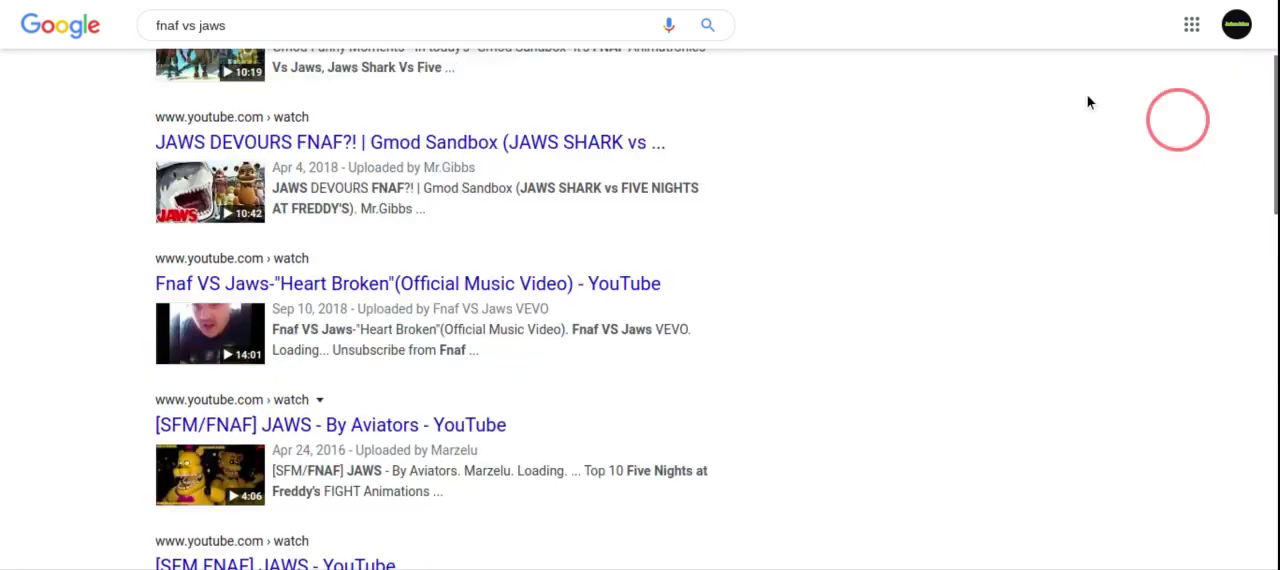
Extend the query to 'fnaf vs jaws 6 the 6th one' and run the search.
{"action": "left_click", "coordinate": [290, 26]}
{"action": "type", "text": "6 "}
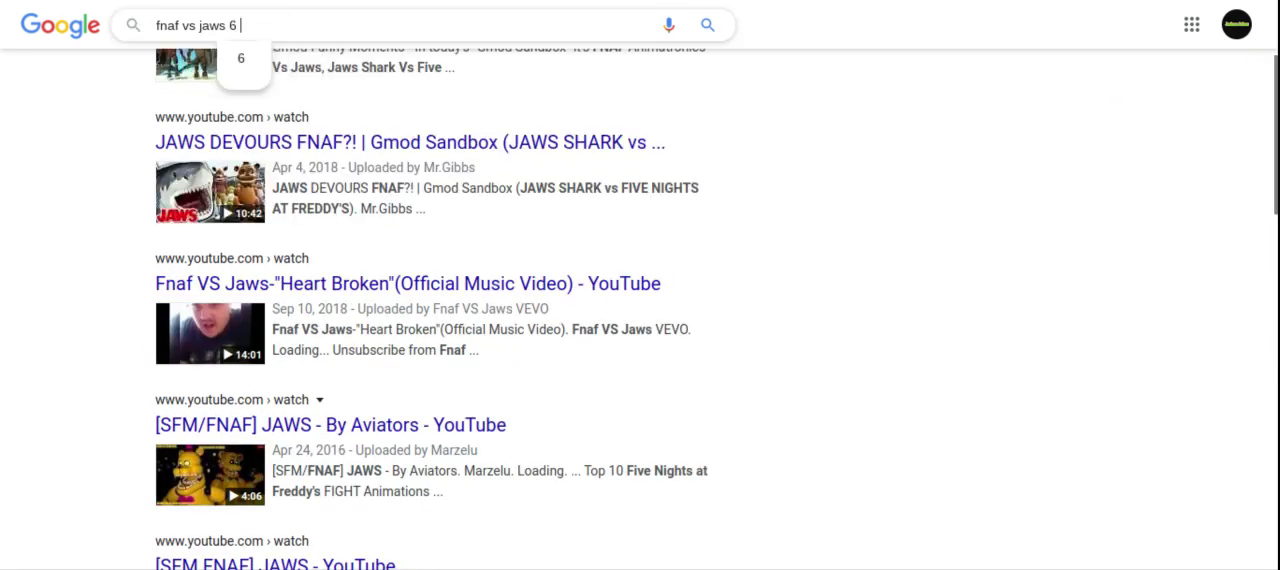
{"action": "type", "text": "the th"}
{"action": "key", "text": "BackSpace"}
{"action": "key", "text": "BackSpace"}
{"action": "key", "text": "BackSpace"}
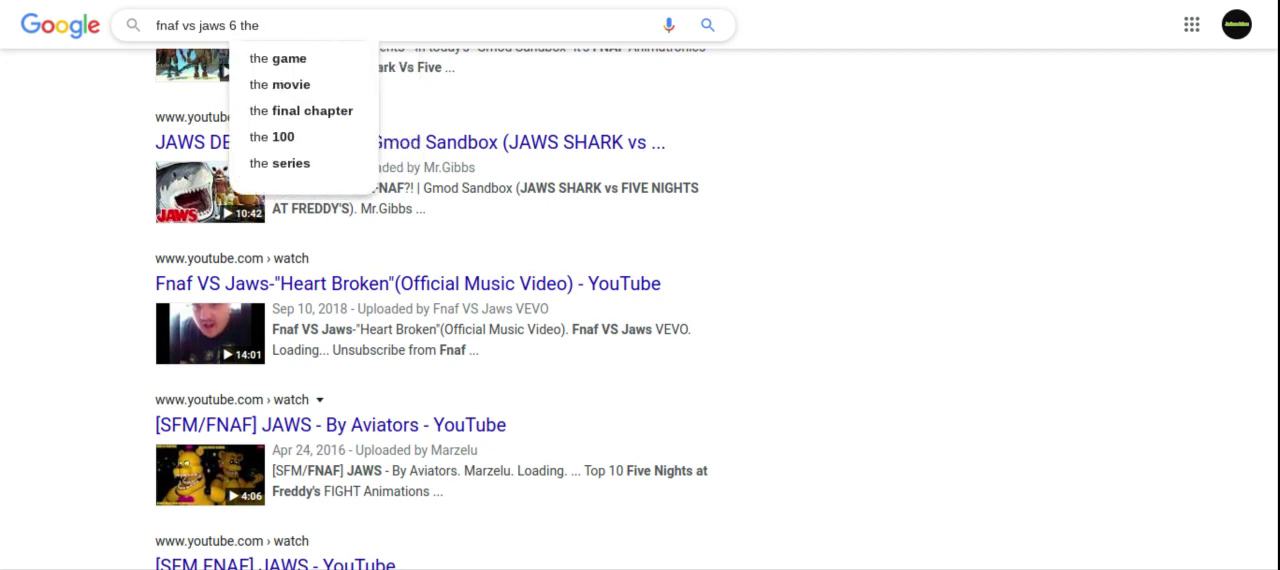
{"action": "type", "text": " 6th one"}
{"action": "key", "text": "Return"}
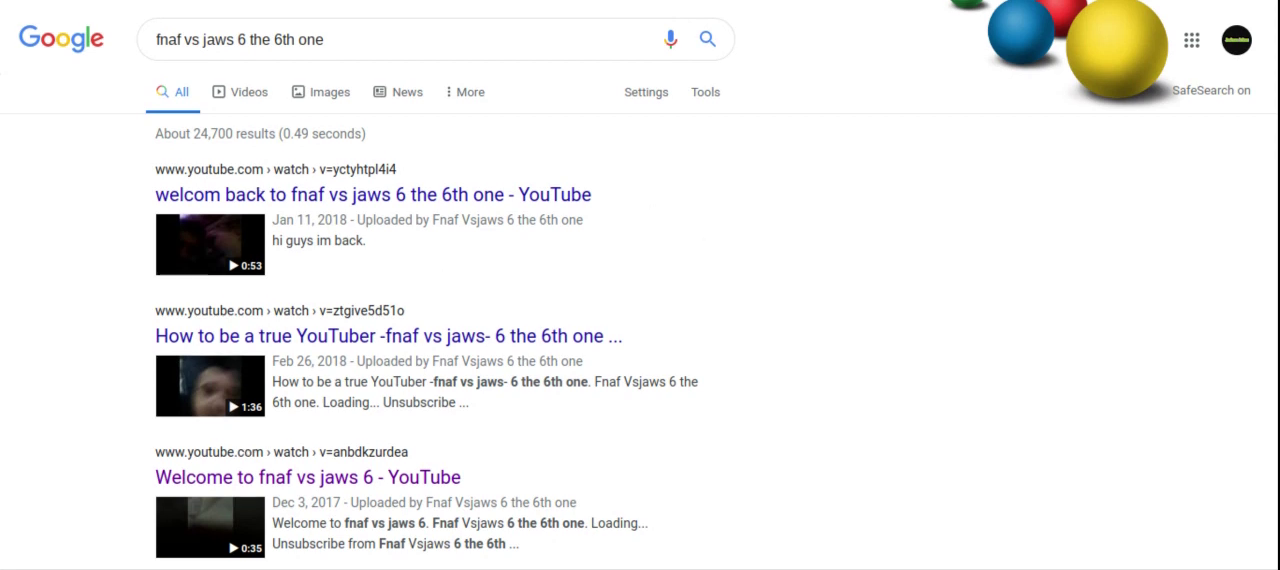
{"action": "scroll", "coordinate": [697, 229], "scroll_direction": "down", "scroll_amount": 1}
{"action": "scroll", "coordinate": [697, 229], "scroll_direction": "down", "scroll_amount": 3}
{"action": "scroll", "coordinate": [697, 229], "scroll_direction": "down", "scroll_amount": 3}
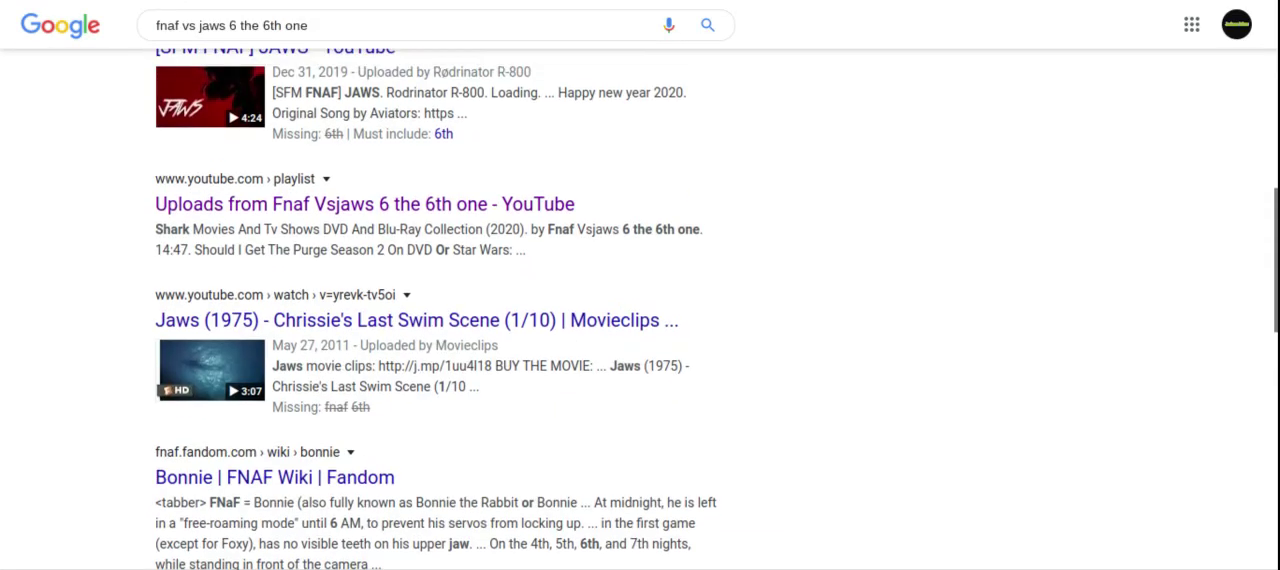
{"action": "scroll", "coordinate": [436, 313], "scroll_direction": "up", "scroll_amount": 1}
{"action": "scroll", "coordinate": [640, 300], "scroll_direction": "down", "scroll_amount": 1}
{"action": "scroll", "coordinate": [640, 300], "scroll_direction": "down", "scroll_amount": 3}
{"action": "scroll", "coordinate": [640, 300], "scroll_direction": "down", "scroll_amount": 5}
{"action": "scroll", "coordinate": [105, 408], "scroll_direction": "down", "scroll_amount": 3}
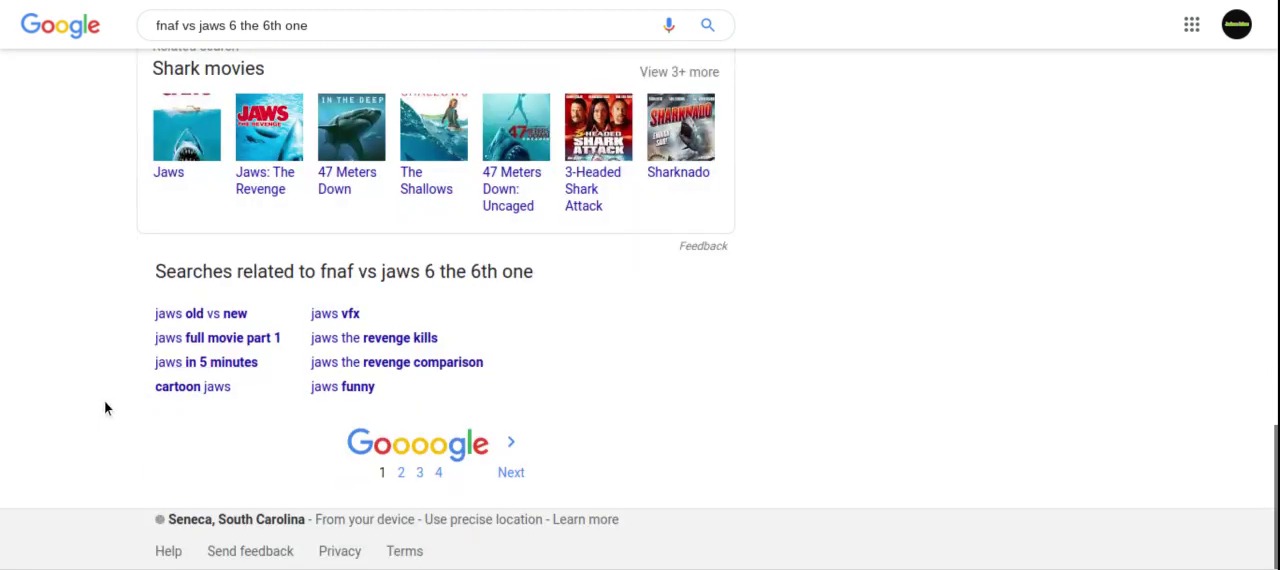
Go to results page 2, then filter the results to Videos.
{"action": "left_click", "coordinate": [401, 473]}
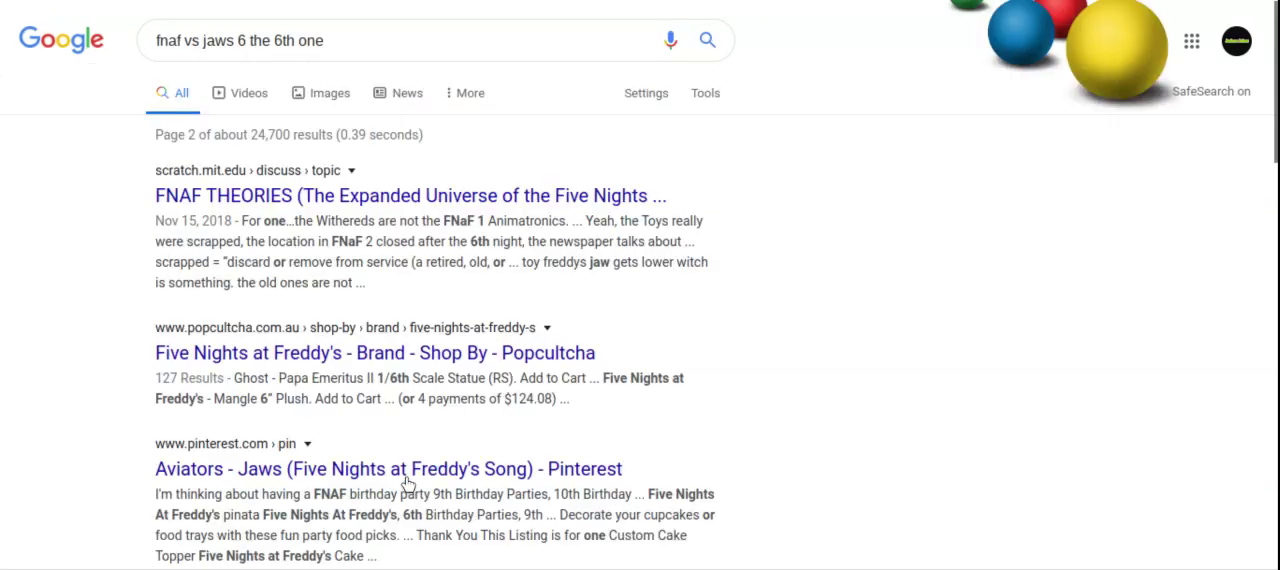
{"action": "scroll", "coordinate": [407, 483], "scroll_direction": "down", "scroll_amount": 1}
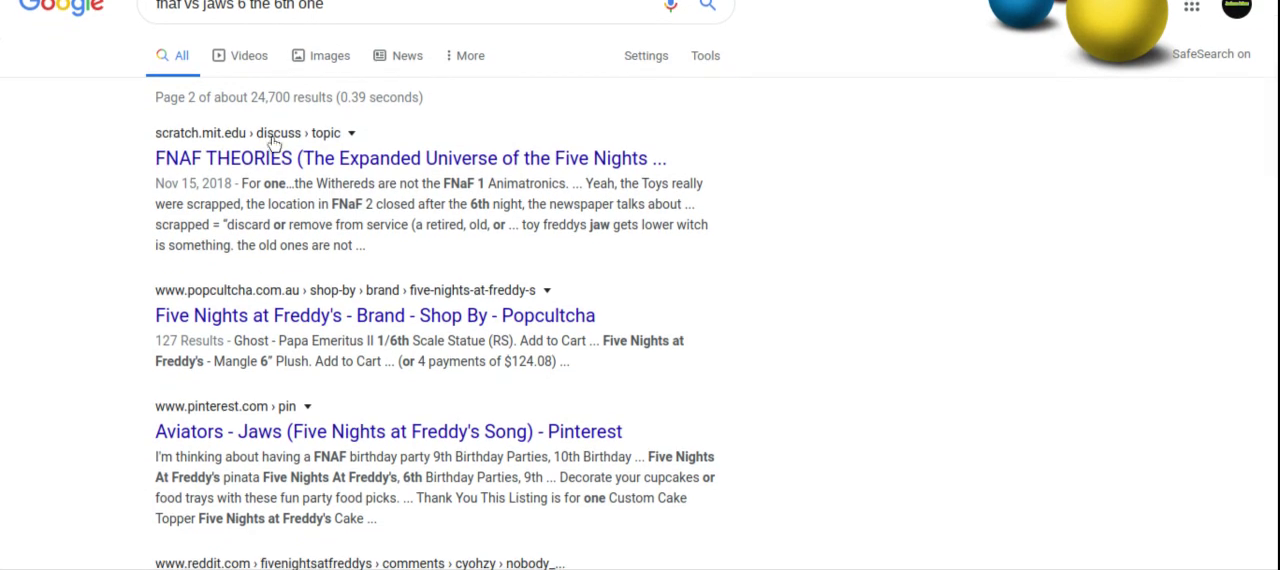
{"action": "left_click", "coordinate": [249, 55]}
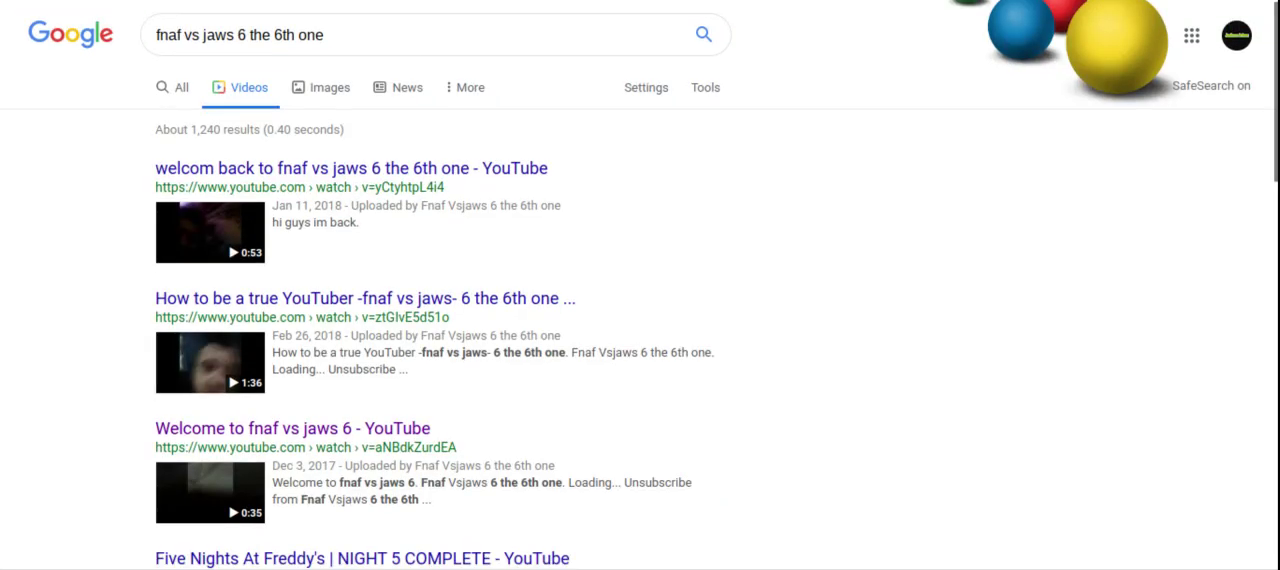
{"action": "scroll", "coordinate": [640, 300], "scroll_direction": "down", "scroll_amount": 1}
{"action": "scroll", "coordinate": [640, 300], "scroll_direction": "down", "scroll_amount": 2}
{"action": "scroll", "coordinate": [640, 300], "scroll_direction": "down", "scroll_amount": 3}
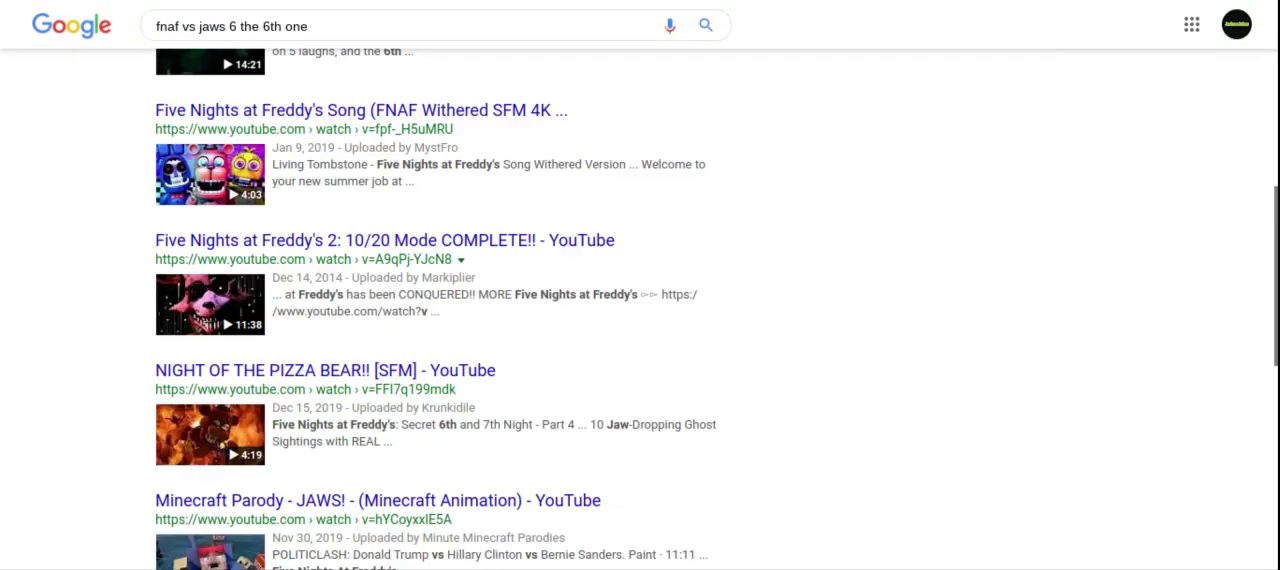
{"action": "scroll", "coordinate": [640, 300], "scroll_direction": "down", "scroll_amount": 2}
{"action": "left_click_drag", "start_coordinate": [326, 26], "coordinate": [229, 26]}
Search 'fnaf vs jaws videos 4 fnaf videos and more', fix a typo, and view page 2.
{"action": "key", "text": "BackSpace"}
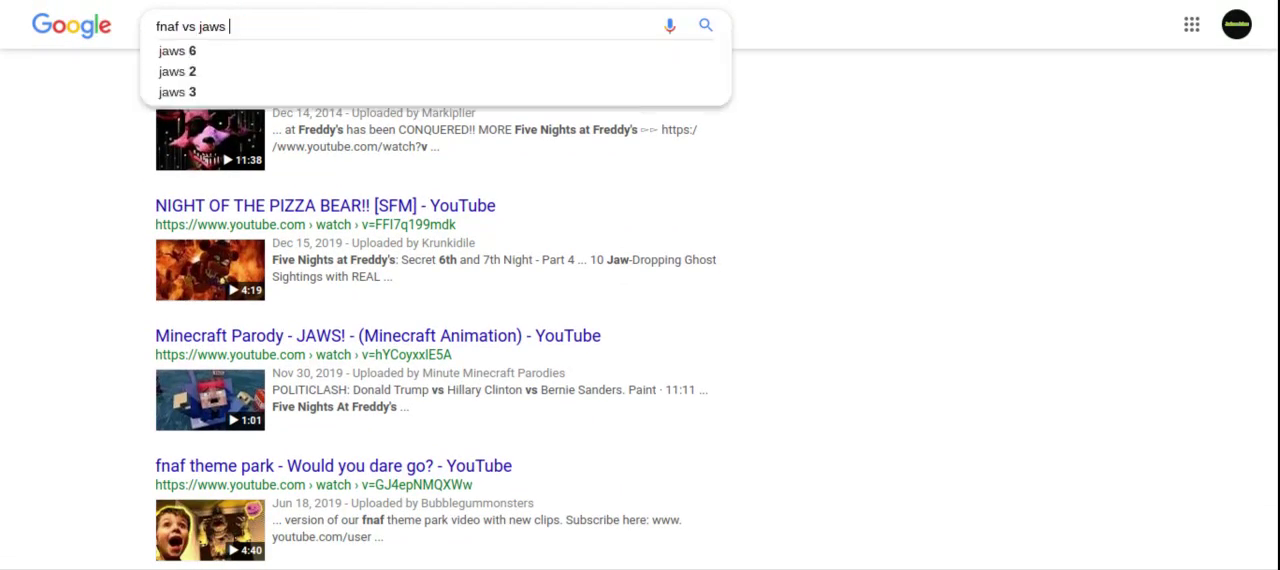
{"action": "type", "text": "videos "}
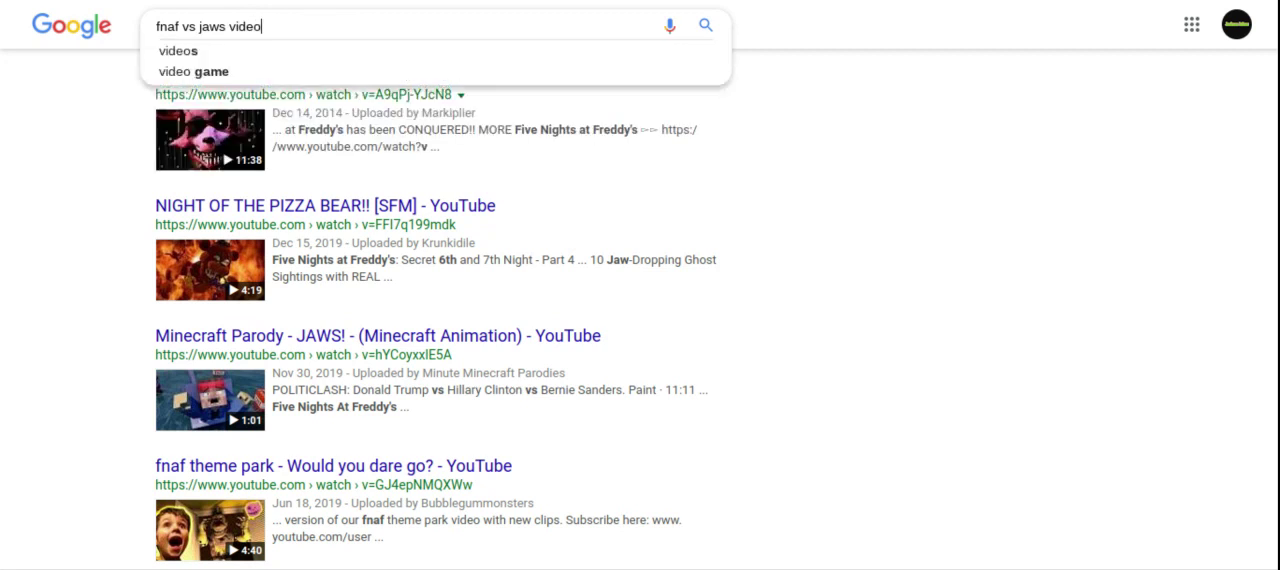
{"action": "type", "text": "4 fnaf videos and morw"}
{"action": "key", "text": "Return"}
{"action": "left_click", "coordinate": [505, 45]}
{"action": "key", "text": "BackSpace"}
{"action": "type", "text": "e"}
{"action": "key", "text": "Return"}
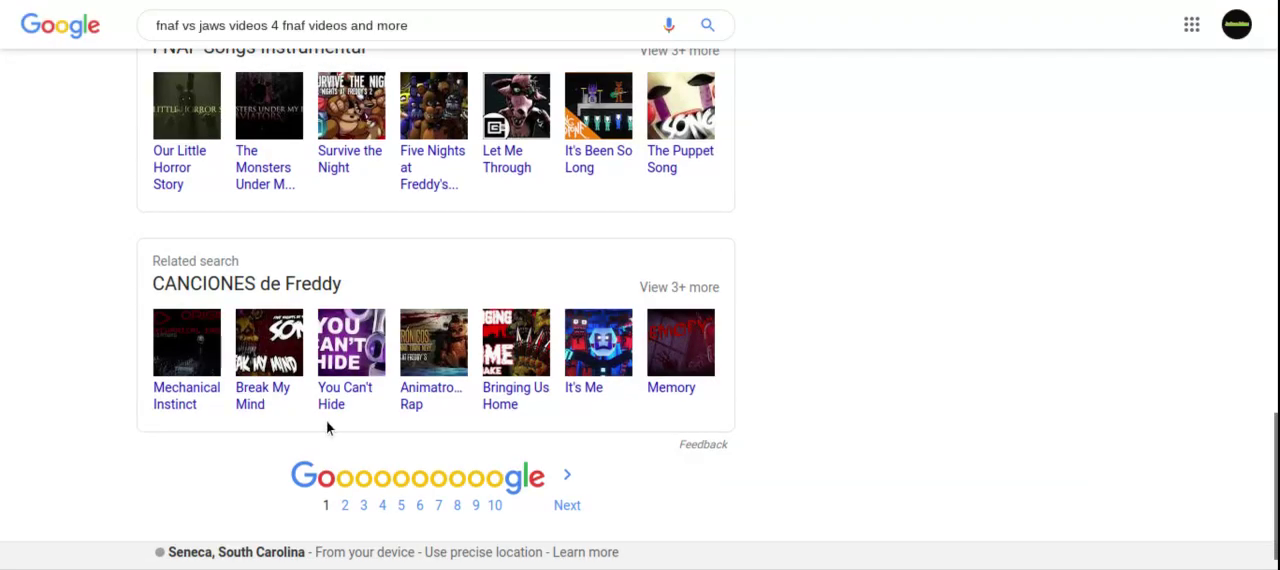
{"action": "left_click", "coordinate": [346, 505]}
{"action": "left_click_drag", "start_coordinate": [447, 42], "coordinate": [238, 42]}
Search 'fnaf vs jaws' again and page through results 2 and 4 to page 5.
{"action": "key", "text": "BackSpace"}
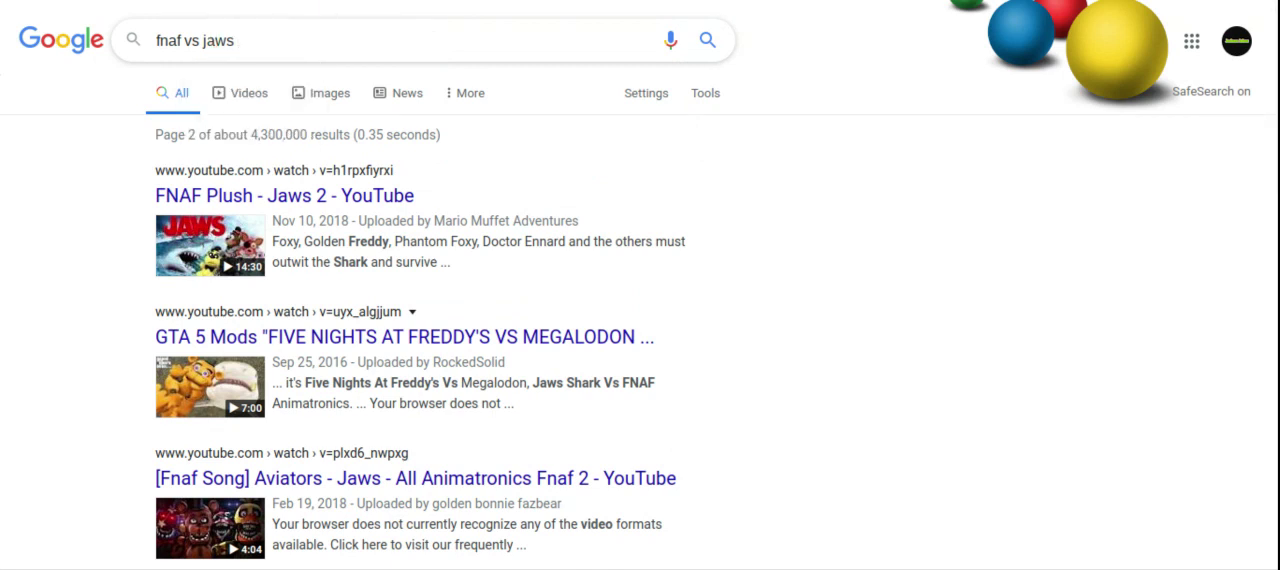
{"action": "key", "text": "Return"}
{"action": "scroll", "coordinate": [640, 300], "scroll_direction": "down", "scroll_amount": 1}
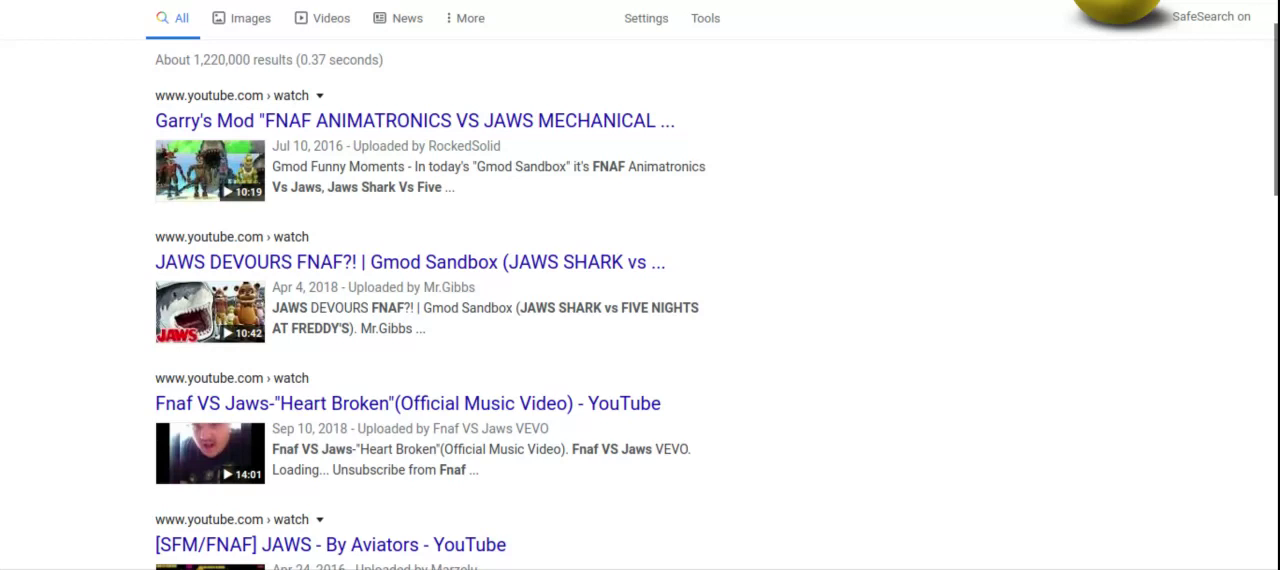
{"action": "scroll", "coordinate": [640, 300], "scroll_direction": "down", "scroll_amount": 2}
{"action": "scroll", "coordinate": [640, 300], "scroll_direction": "down", "scroll_amount": 3}
{"action": "scroll", "coordinate": [640, 300], "scroll_direction": "down", "scroll_amount": 5}
{"action": "scroll", "coordinate": [640, 300], "scroll_direction": "down", "scroll_amount": 2}
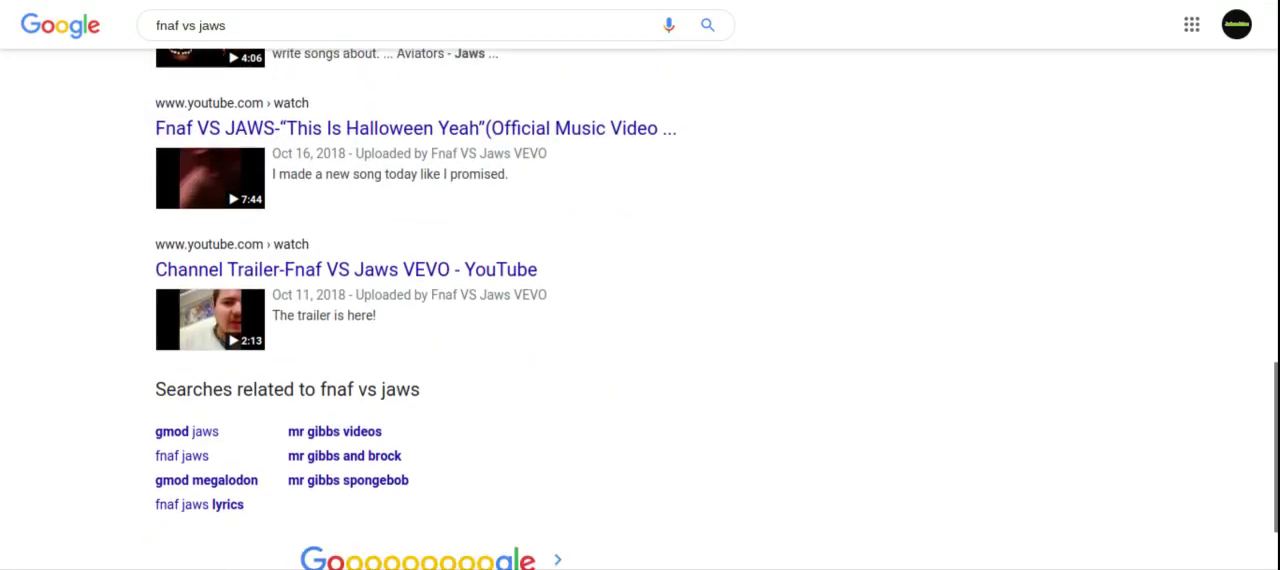
{"action": "scroll", "coordinate": [640, 300], "scroll_direction": "down", "scroll_amount": 1}
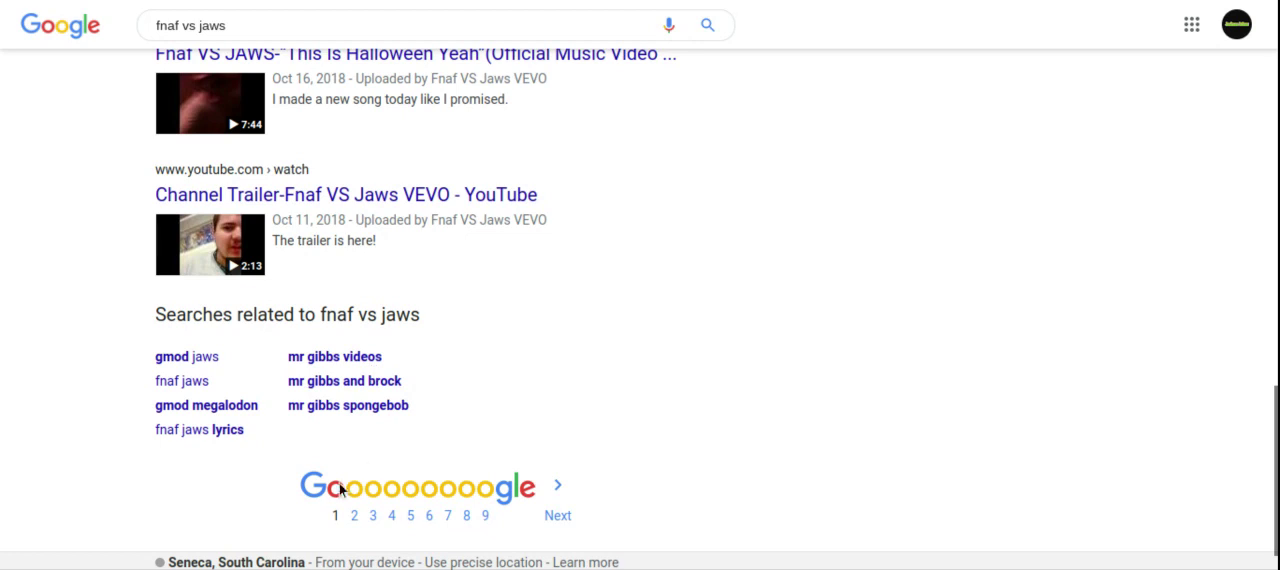
{"action": "left_click", "coordinate": [354, 516]}
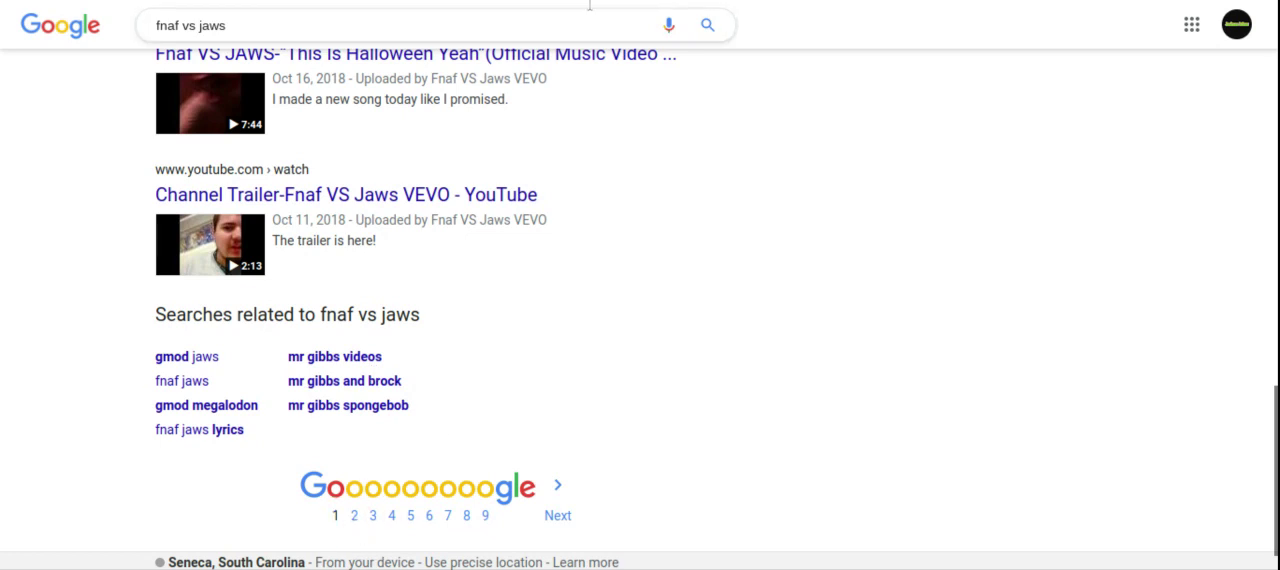
{"action": "scroll", "coordinate": [551, 168], "scroll_direction": "down", "scroll_amount": 1}
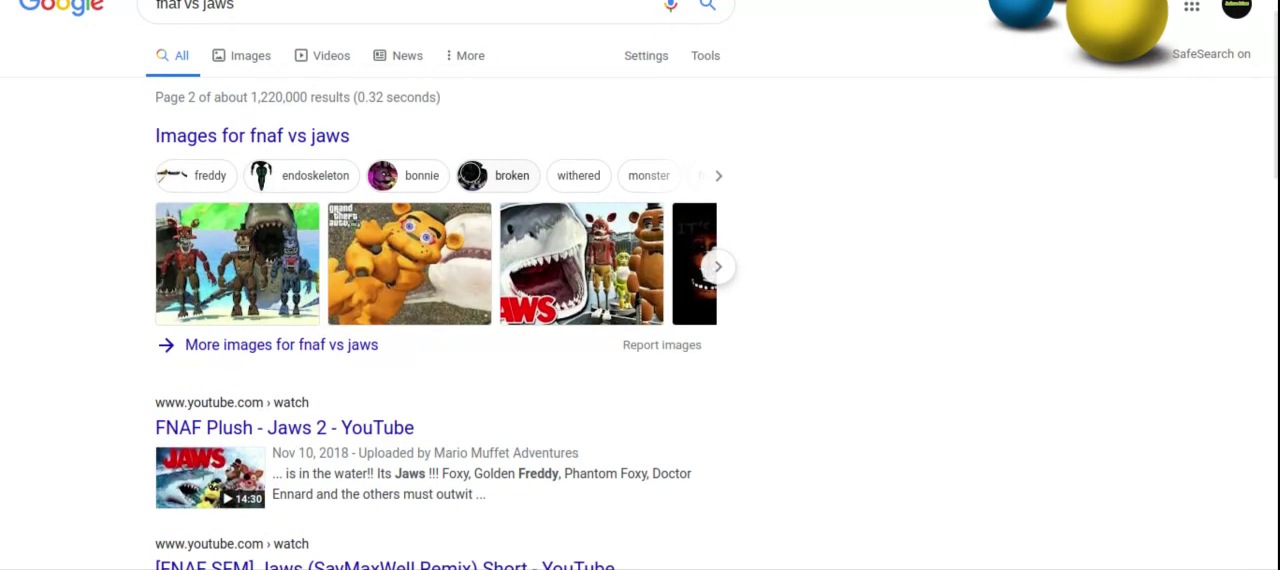
{"action": "scroll", "coordinate": [640, 285], "scroll_direction": "down", "scroll_amount": 1}
{"action": "scroll", "coordinate": [640, 285], "scroll_direction": "down", "scroll_amount": 2}
{"action": "scroll", "coordinate": [640, 285], "scroll_direction": "down", "scroll_amount": 3}
{"action": "scroll", "coordinate": [640, 285], "scroll_direction": "down", "scroll_amount": 2}
{"action": "scroll", "coordinate": [640, 285], "scroll_direction": "down", "scroll_amount": 2}
{"action": "scroll", "coordinate": [640, 285], "scroll_direction": "down", "scroll_amount": 3}
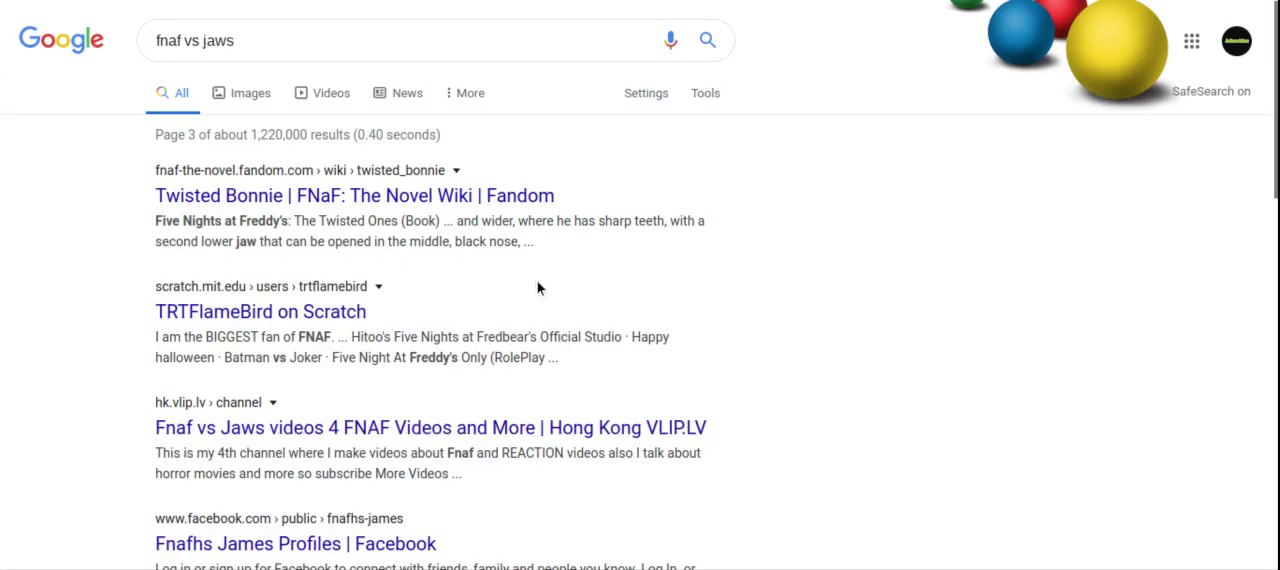
{"action": "scroll", "coordinate": [537, 286], "scroll_direction": "down", "scroll_amount": 2}
{"action": "scroll", "coordinate": [537, 286], "scroll_direction": "down", "scroll_amount": 3}
{"action": "scroll", "coordinate": [640, 310], "scroll_direction": "up", "scroll_amount": 1}
{"action": "scroll", "coordinate": [640, 310], "scroll_direction": "up", "scroll_amount": 2}
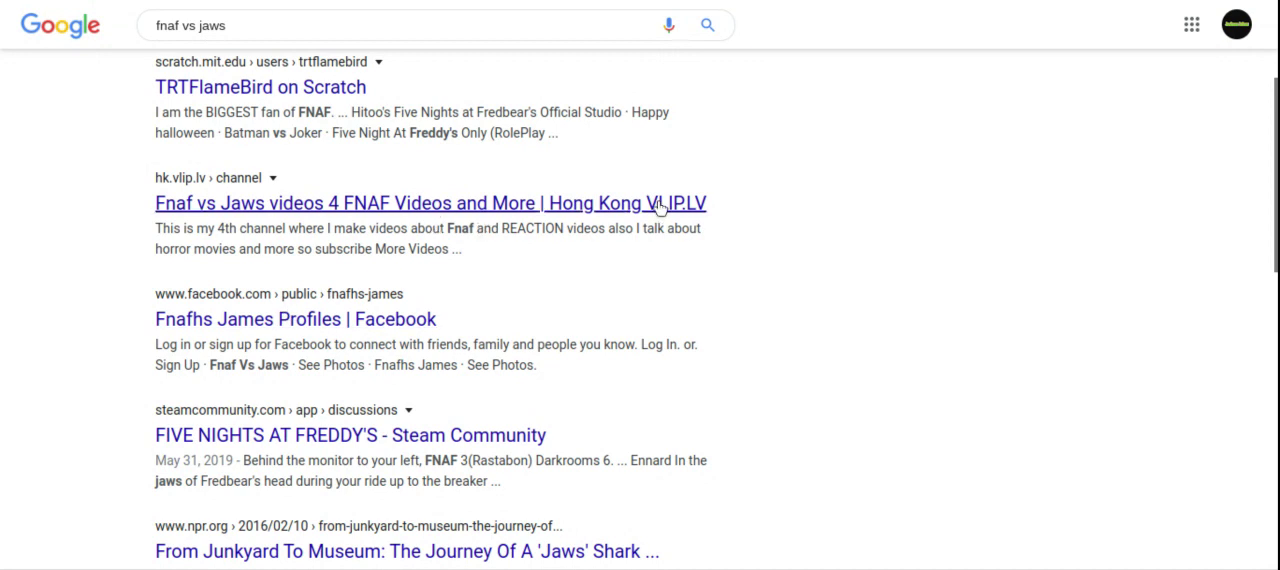
{"action": "scroll", "coordinate": [660, 205], "scroll_direction": "up", "scroll_amount": 2}
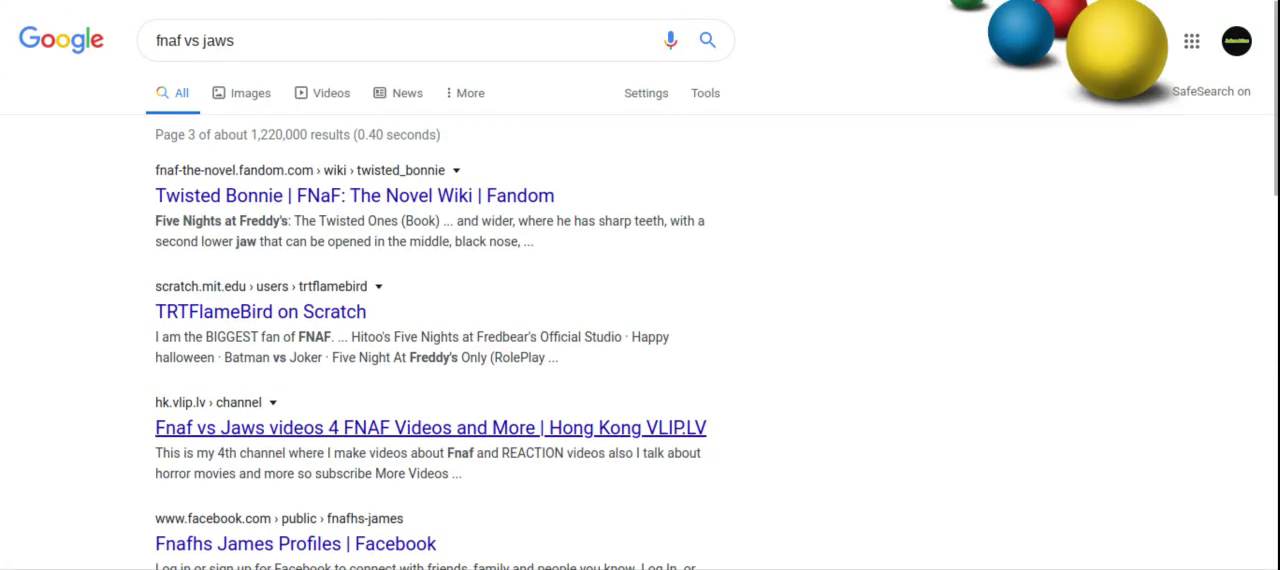
{"action": "scroll", "coordinate": [430, 427], "scroll_direction": "down", "scroll_amount": 2}
{"action": "scroll", "coordinate": [430, 427], "scroll_direction": "down", "scroll_amount": 2}
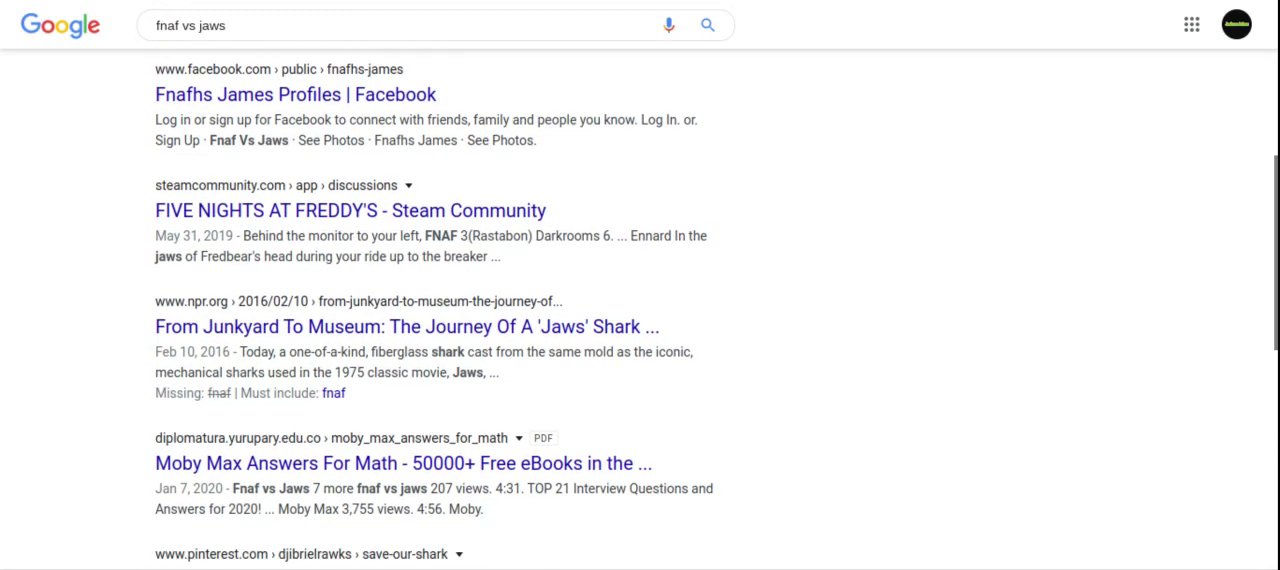
{"action": "scroll", "coordinate": [640, 300], "scroll_direction": "down", "scroll_amount": 2}
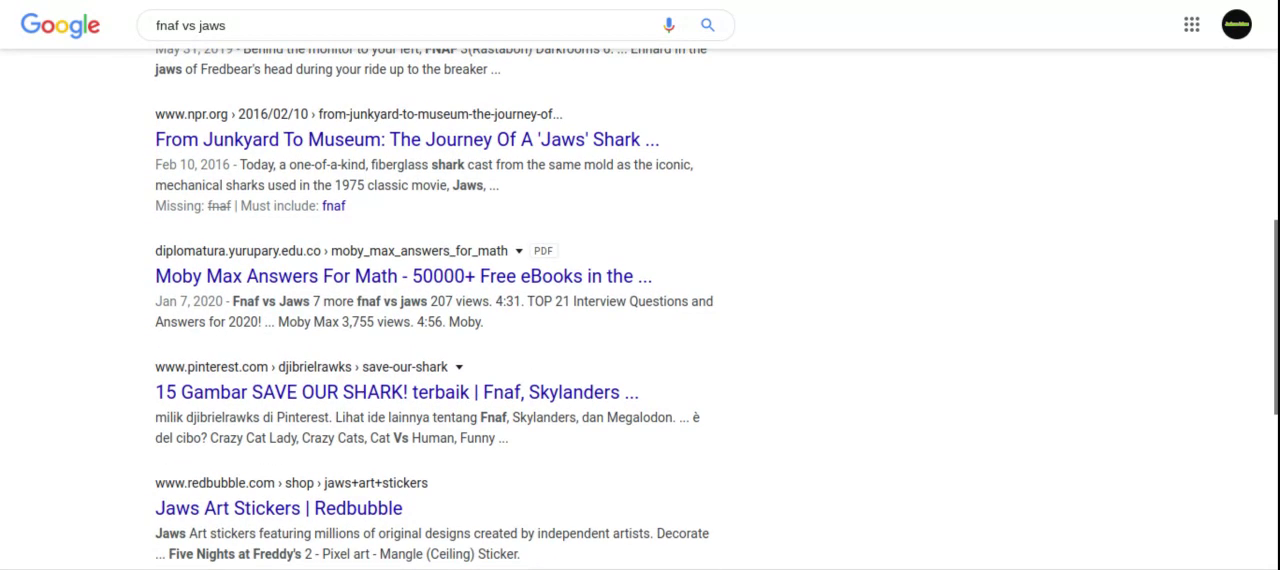
{"action": "scroll", "coordinate": [640, 300], "scroll_direction": "down", "scroll_amount": 2}
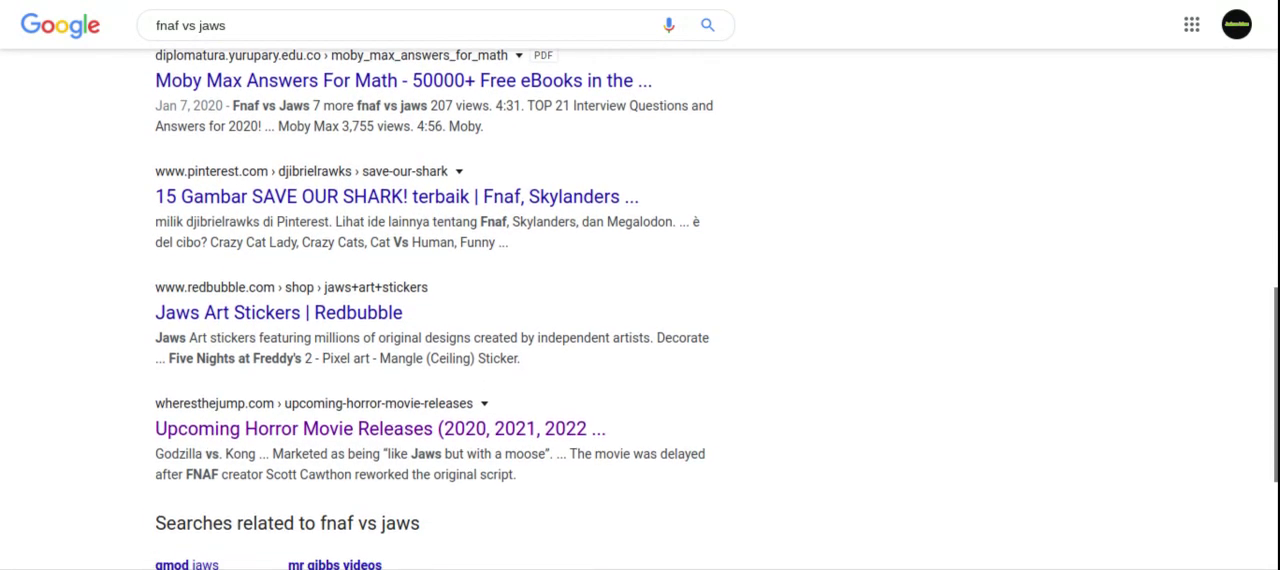
{"action": "scroll", "coordinate": [403, 428], "scroll_direction": "down", "scroll_amount": 2}
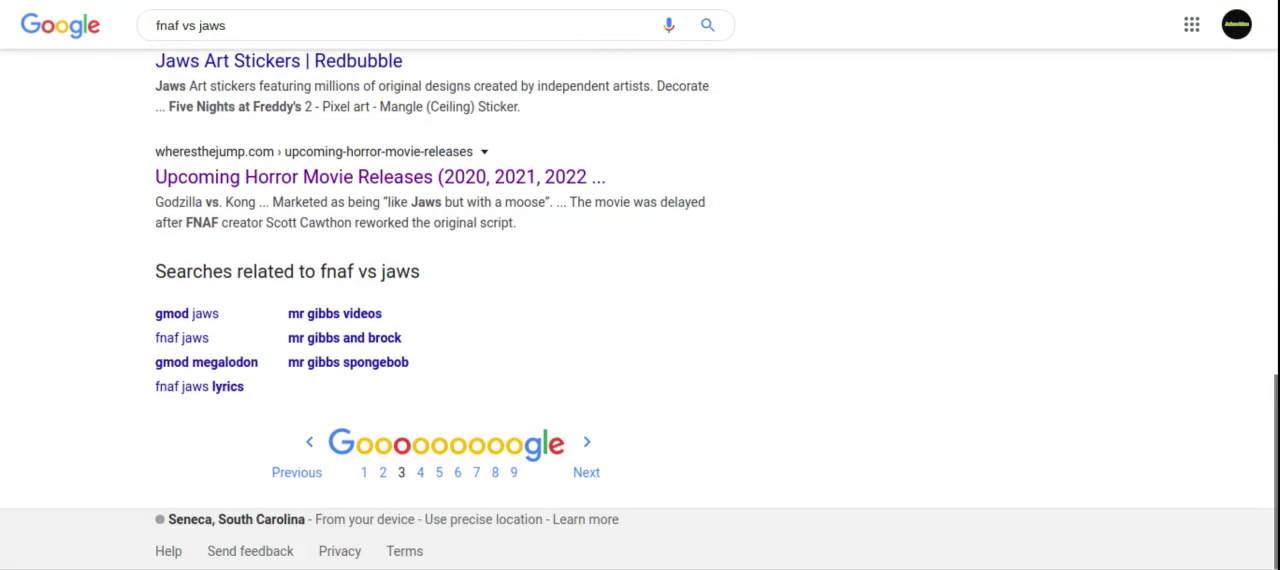
{"action": "left_click", "coordinate": [420, 473]}
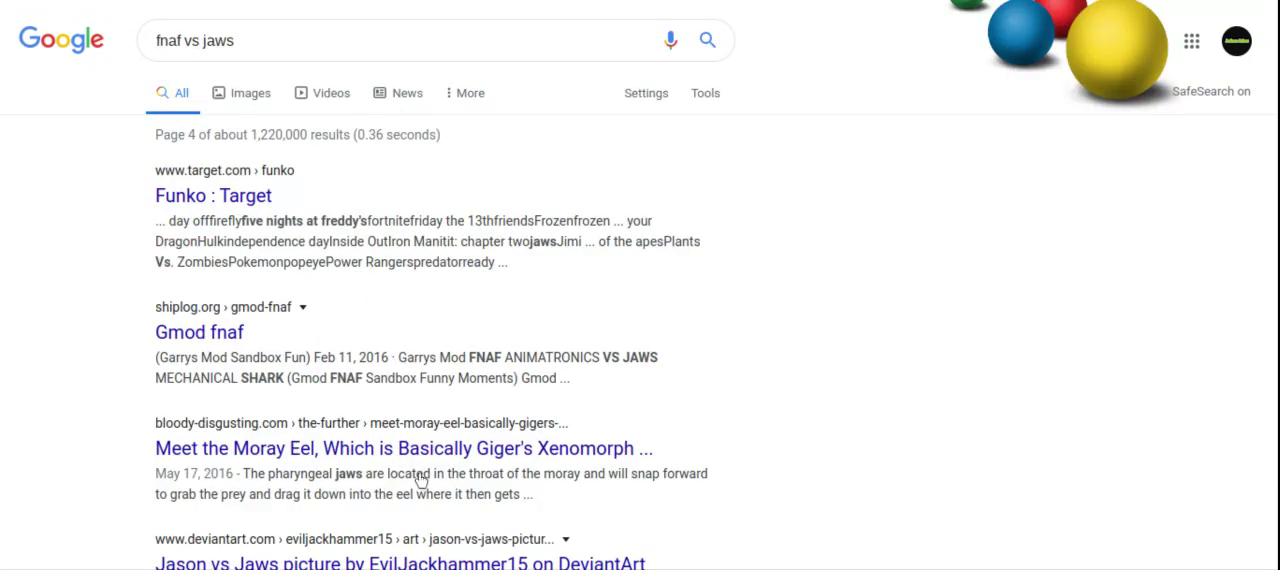
{"action": "scroll", "coordinate": [420, 480], "scroll_direction": "down", "scroll_amount": 2}
{"action": "scroll", "coordinate": [420, 480], "scroll_direction": "down", "scroll_amount": 1}
{"action": "scroll", "coordinate": [420, 480], "scroll_direction": "down", "scroll_amount": 2}
{"action": "scroll", "coordinate": [420, 480], "scroll_direction": "down", "scroll_amount": 2}
{"action": "scroll", "coordinate": [398, 468], "scroll_direction": "down", "scroll_amount": 2}
{"action": "scroll", "coordinate": [398, 468], "scroll_direction": "down", "scroll_amount": 3}
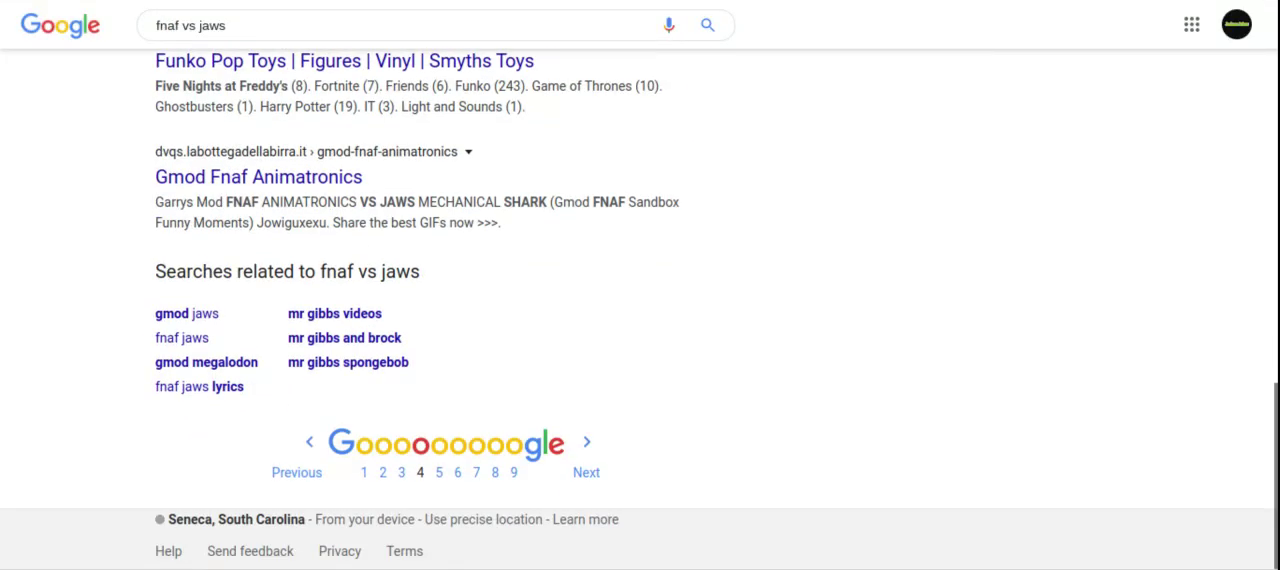
{"action": "left_click", "coordinate": [439, 473]}
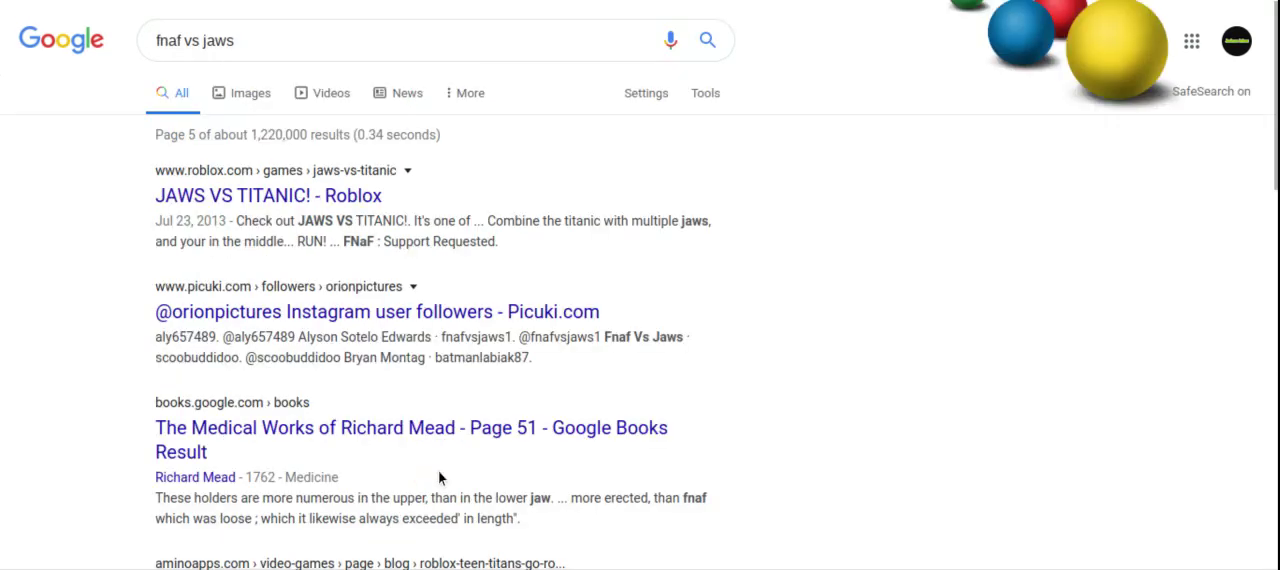
{"action": "scroll", "coordinate": [439, 473], "scroll_direction": "down", "scroll_amount": 1}
{"action": "scroll", "coordinate": [408, 400], "scroll_direction": "down", "scroll_amount": 1}
{"action": "scroll", "coordinate": [408, 400], "scroll_direction": "down", "scroll_amount": 2}
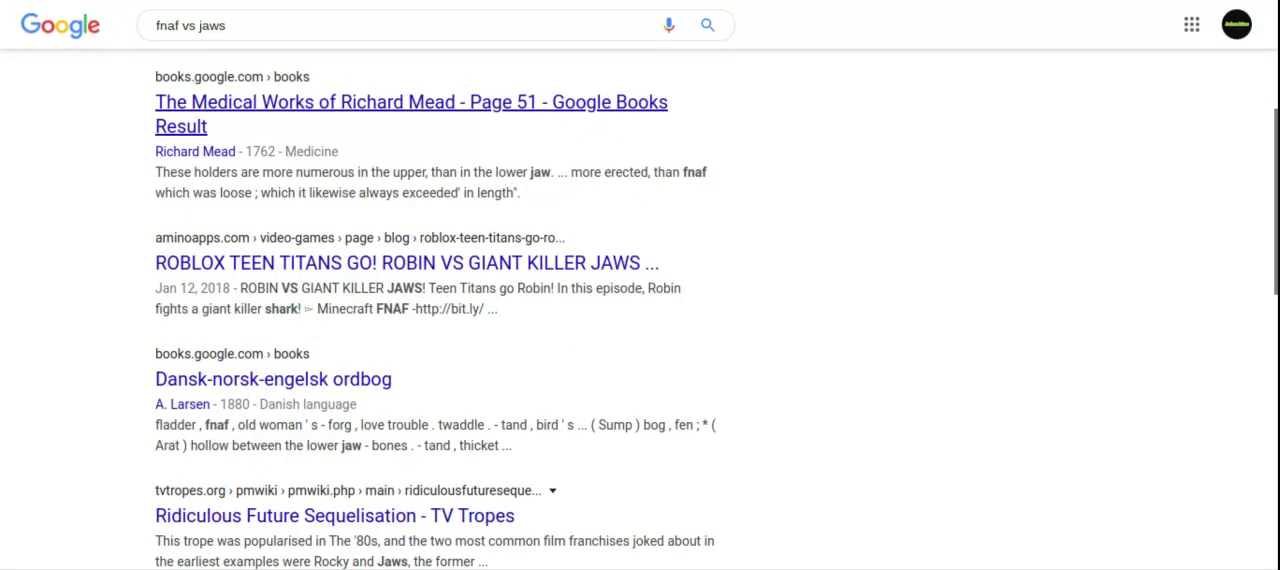
{"action": "scroll", "coordinate": [408, 400], "scroll_direction": "down", "scroll_amount": 2}
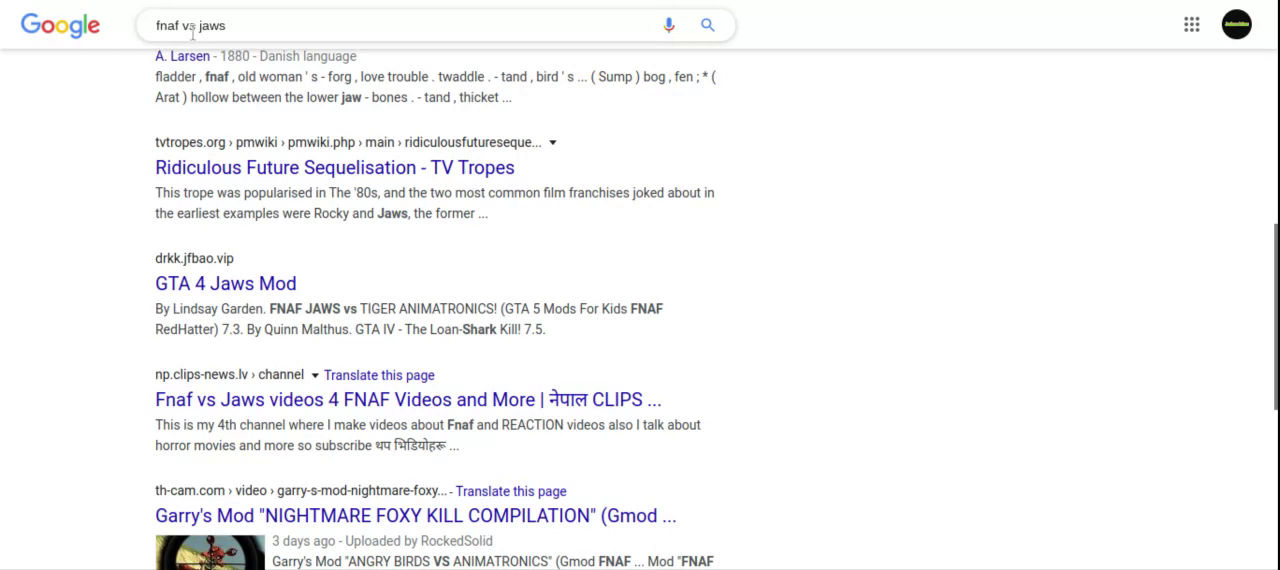
Search 'fnaf vs jaws 6 the 6th one', check Images (nothing found), and return to All.
{"action": "left_click", "coordinate": [201, 27]}
{"action": "key", "text": "BackSpace"}
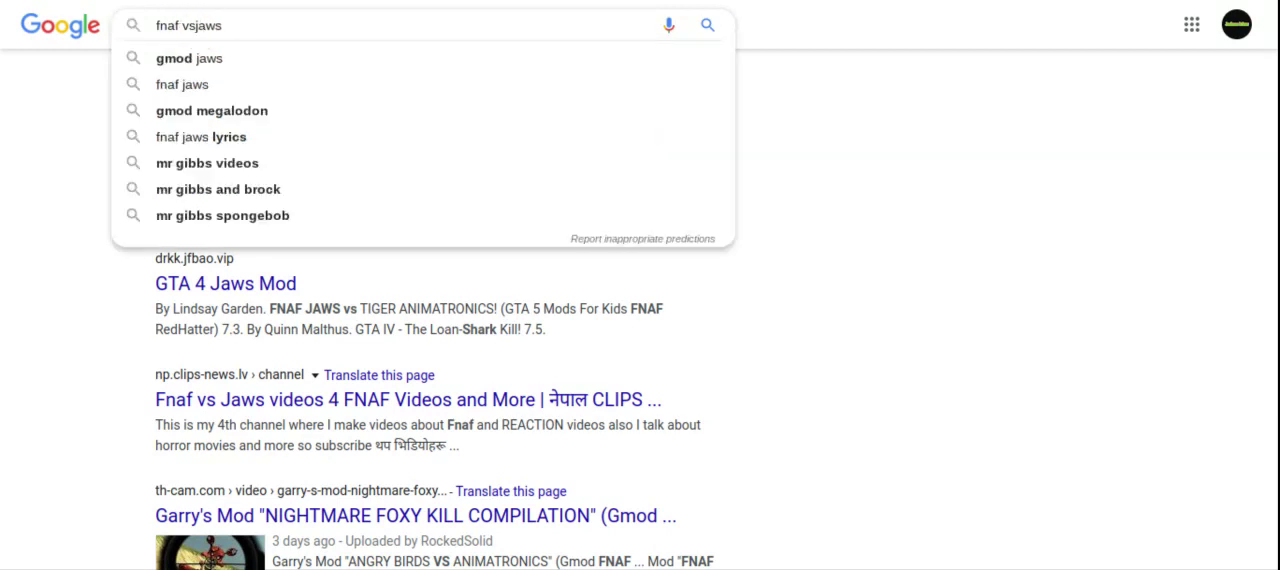
{"action": "left_click", "coordinate": [244, 20]}
{"action": "type", "text": "6 th"}
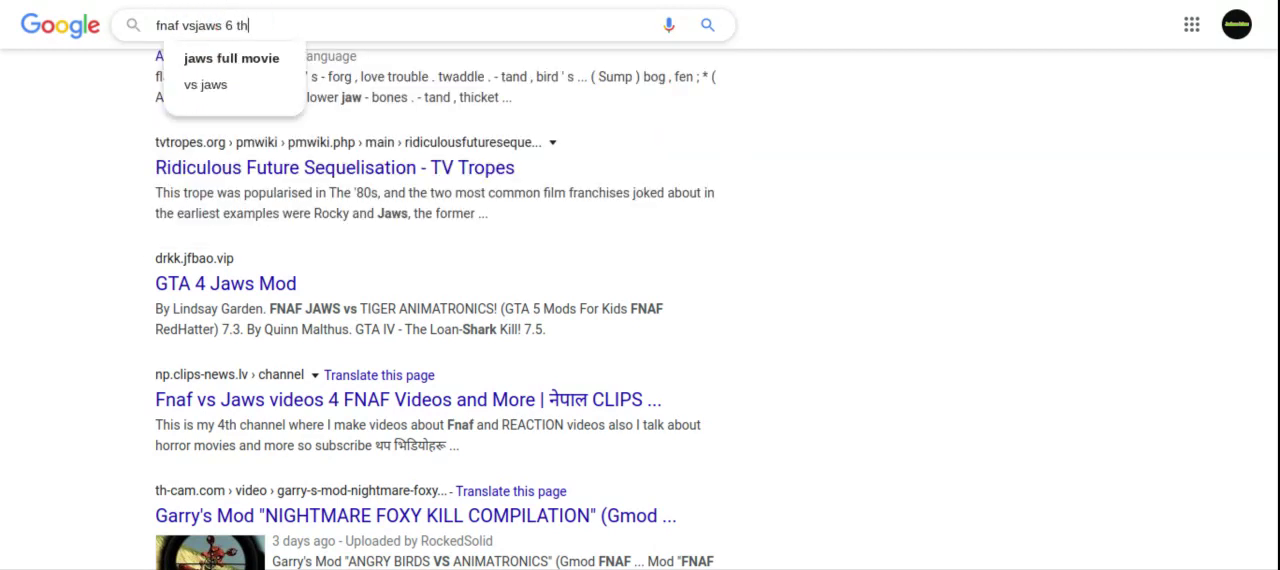
{"action": "type", "text": "e 6th one"}
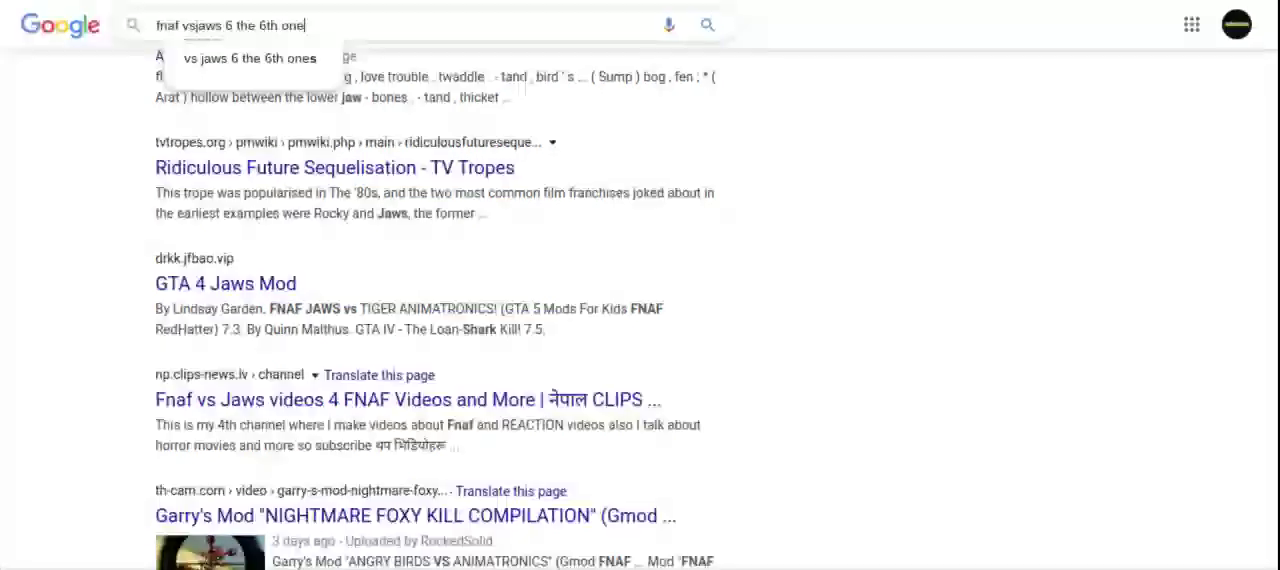
{"action": "key", "text": "Return"}
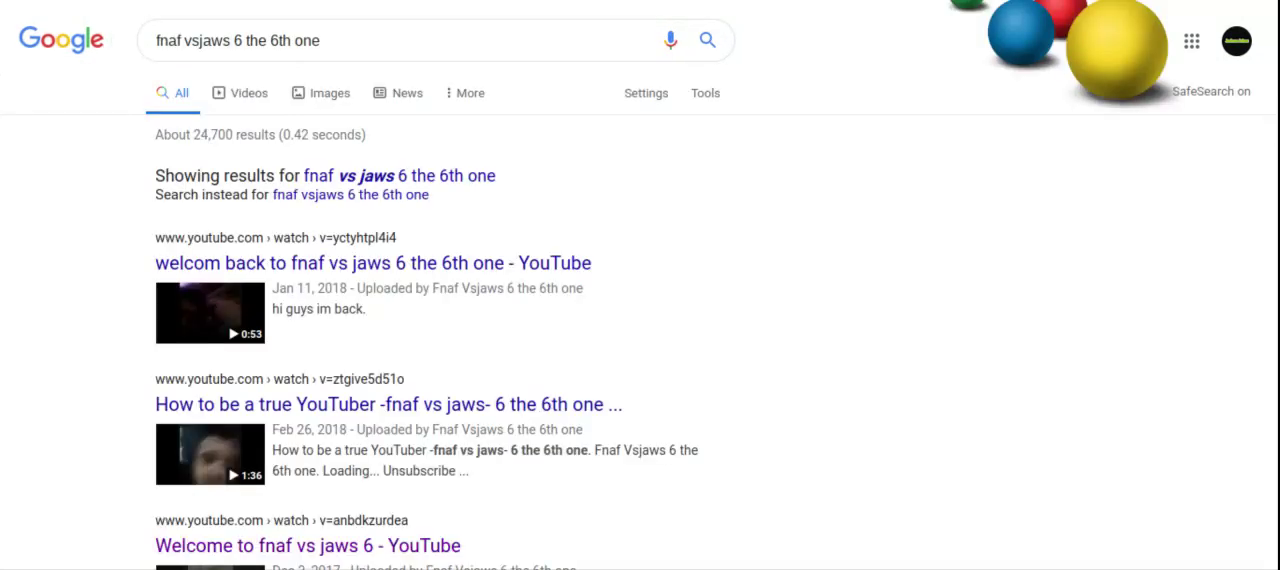
{"action": "scroll", "coordinate": [698, 448], "scroll_direction": "down", "scroll_amount": 2}
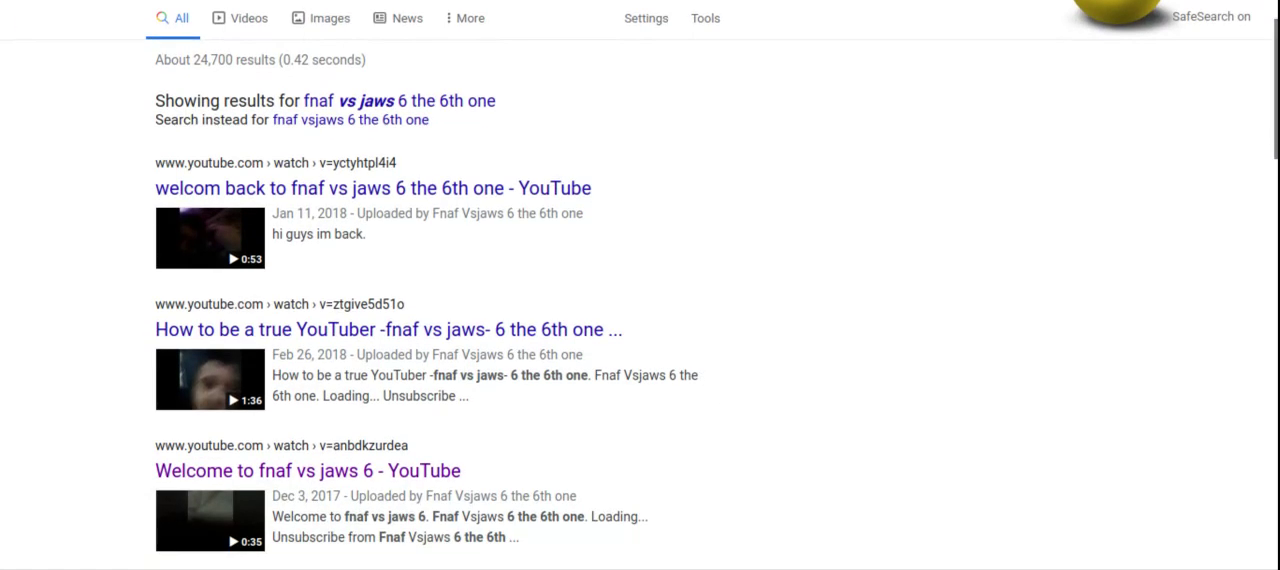
{"action": "scroll", "coordinate": [640, 300], "scroll_direction": "down", "scroll_amount": 1}
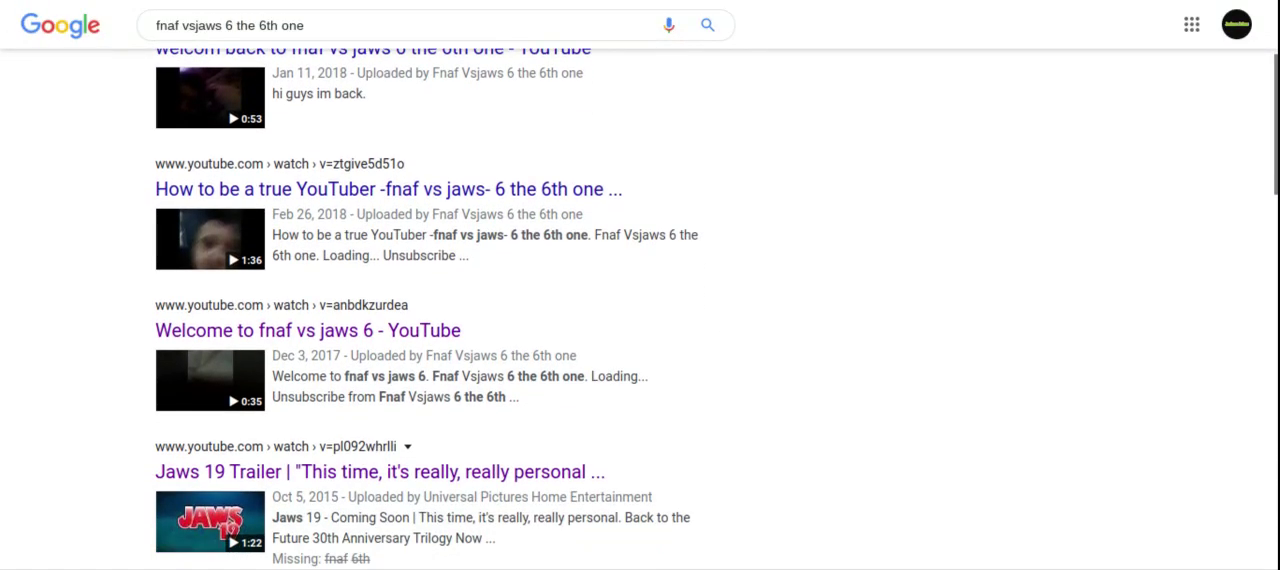
{"action": "scroll", "coordinate": [640, 300], "scroll_direction": "down", "scroll_amount": 2}
{"action": "scroll", "coordinate": [640, 300], "scroll_direction": "down", "scroll_amount": 3}
{"action": "scroll", "coordinate": [640, 300], "scroll_direction": "down", "scroll_amount": 3}
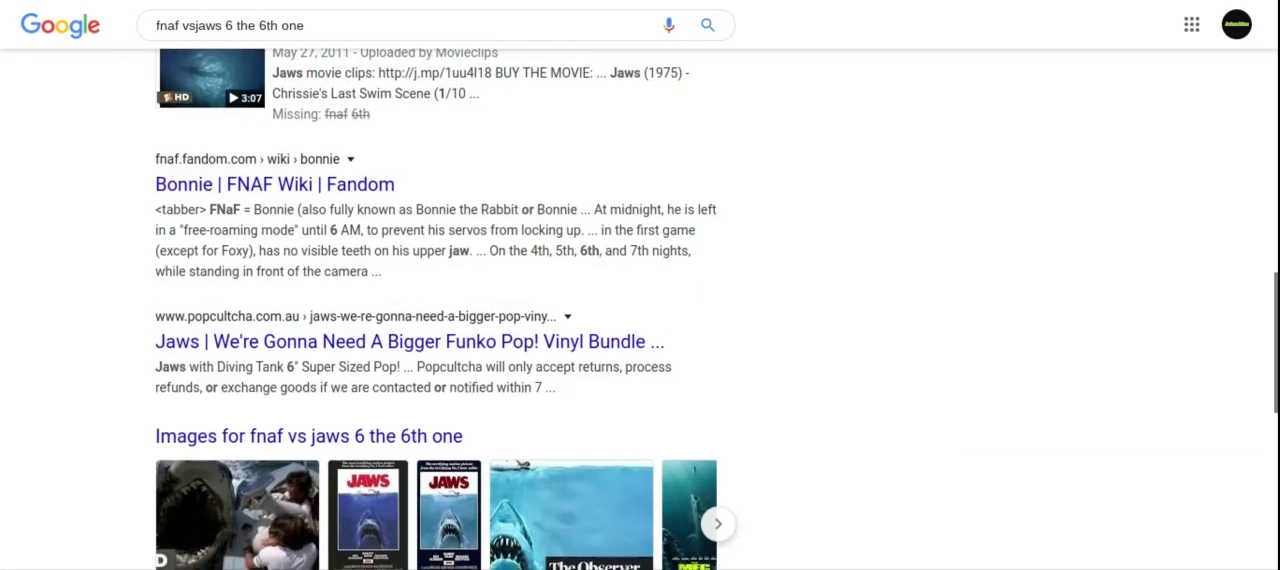
{"action": "scroll", "coordinate": [640, 300], "scroll_direction": "down", "scroll_amount": 1}
{"action": "scroll", "coordinate": [440, 300], "scroll_direction": "down", "scroll_amount": 2}
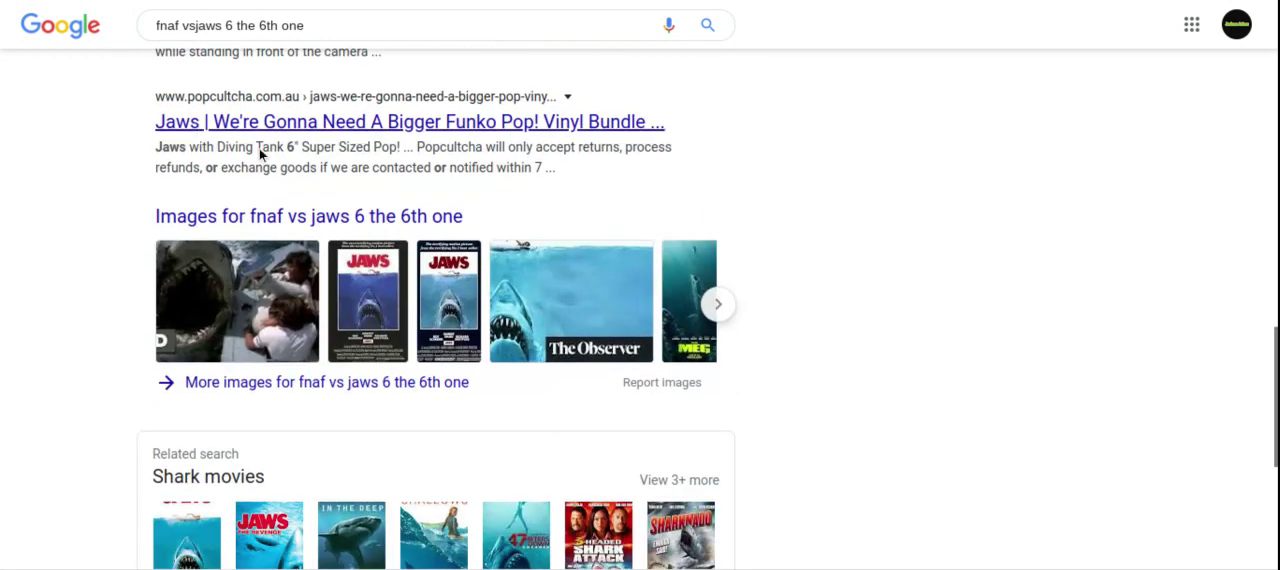
{"action": "left_click", "coordinate": [275, 224]}
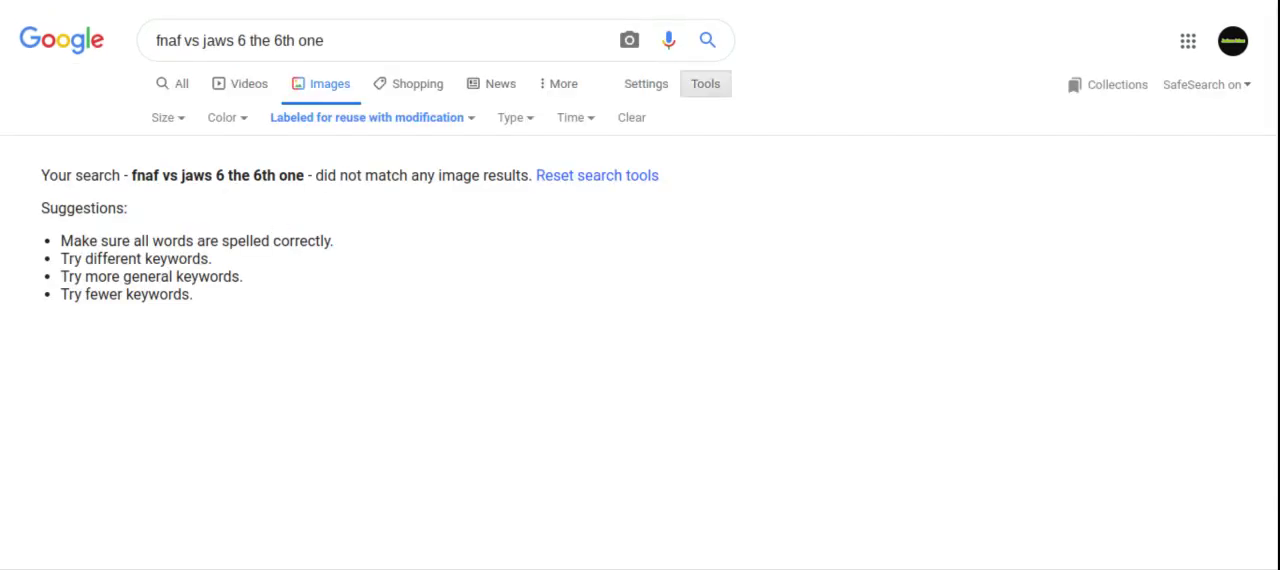
{"action": "left_click", "coordinate": [173, 78]}
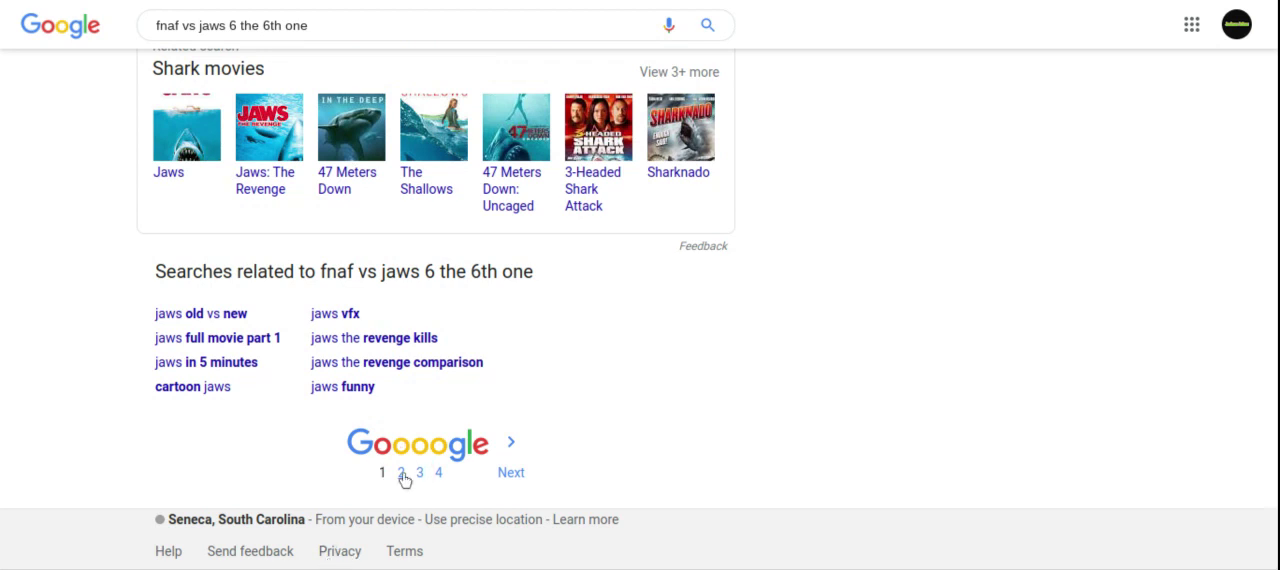
Page through the results via page 2 to page 3, the last page.
{"action": "left_click", "coordinate": [401, 472]}
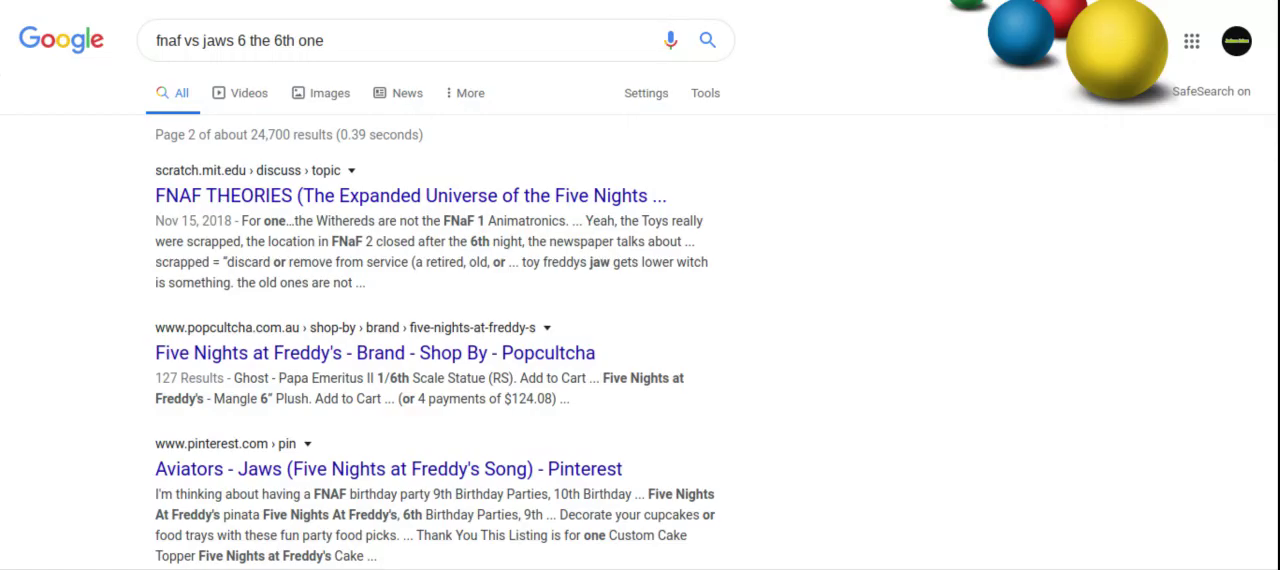
{"action": "scroll", "coordinate": [640, 300], "scroll_direction": "down", "scroll_amount": 1}
{"action": "scroll", "coordinate": [640, 300], "scroll_direction": "down", "scroll_amount": 2}
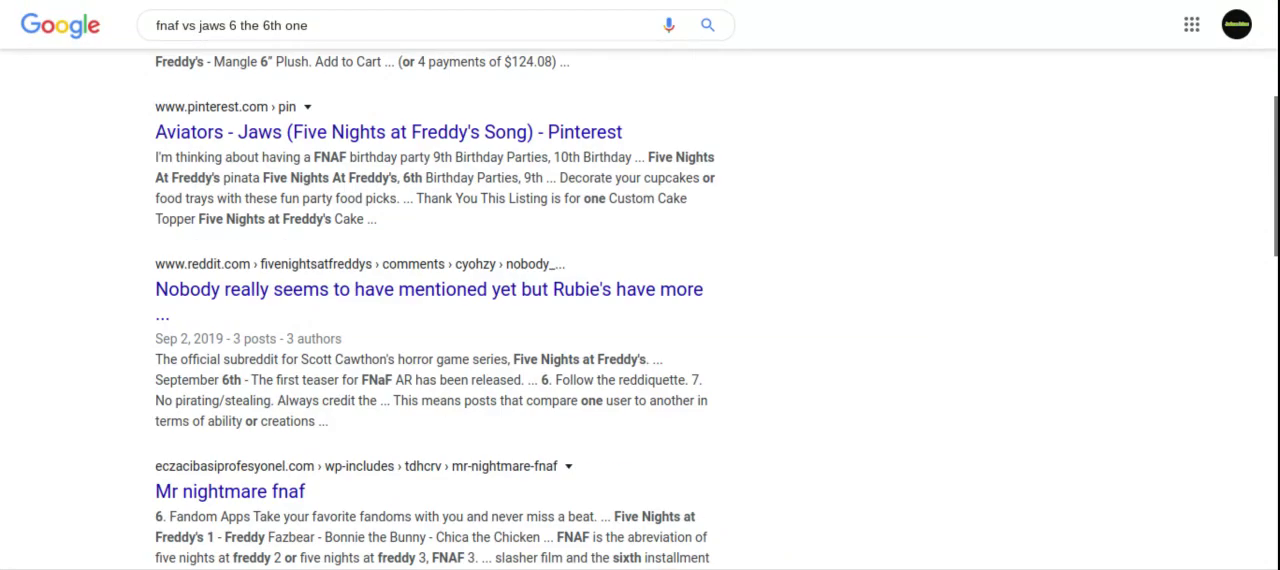
{"action": "scroll", "coordinate": [640, 300], "scroll_direction": "down", "scroll_amount": 2}
{"action": "scroll", "coordinate": [640, 300], "scroll_direction": "down", "scroll_amount": 4}
{"action": "scroll", "coordinate": [640, 300], "scroll_direction": "down", "scroll_amount": 4}
{"action": "scroll", "coordinate": [640, 300], "scroll_direction": "down", "scroll_amount": 1}
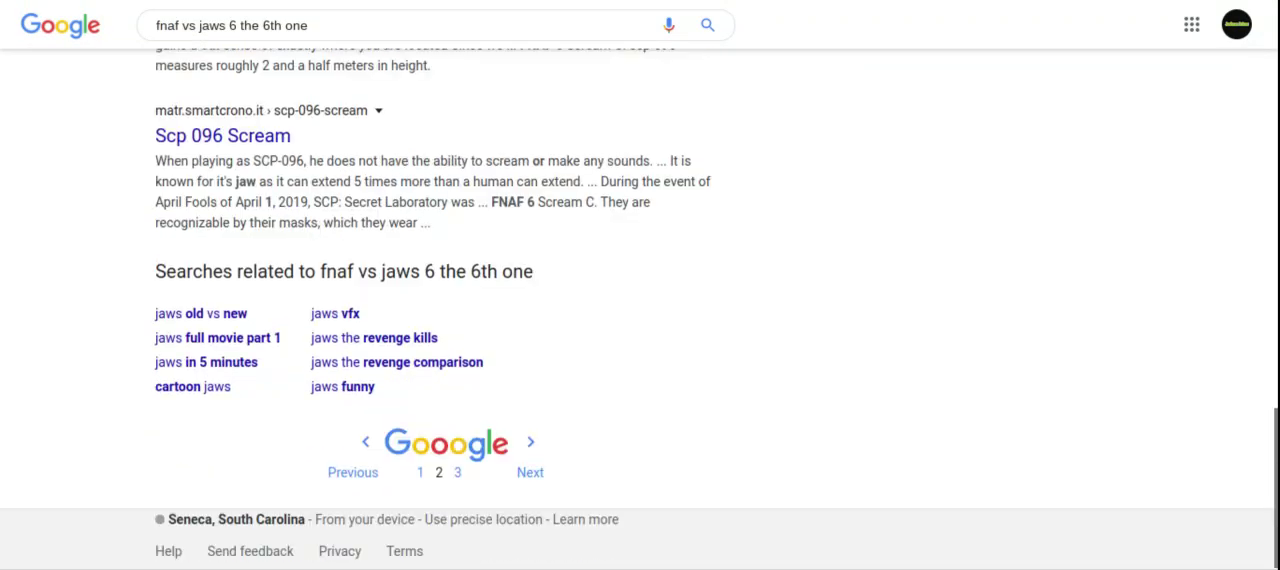
{"action": "left_click", "coordinate": [458, 474]}
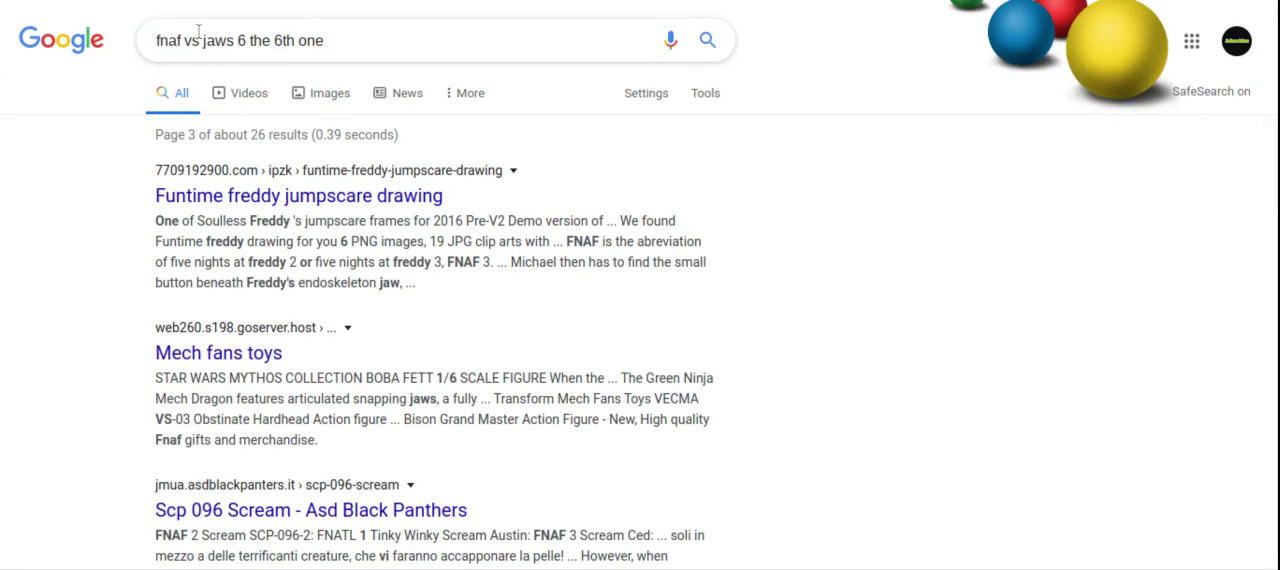
{"action": "scroll", "coordinate": [198, 31], "scroll_direction": "down", "scroll_amount": 1}
{"action": "scroll", "coordinate": [198, 31], "scroll_direction": "down", "scroll_amount": 2}
{"action": "scroll", "coordinate": [198, 31], "scroll_direction": "down", "scroll_amount": 2}
{"action": "scroll", "coordinate": [198, 31], "scroll_direction": "down", "scroll_amount": 4}
{"action": "scroll", "coordinate": [198, 31], "scroll_direction": "down", "scroll_amount": 2}
{"action": "left_click", "coordinate": [216, 25]}
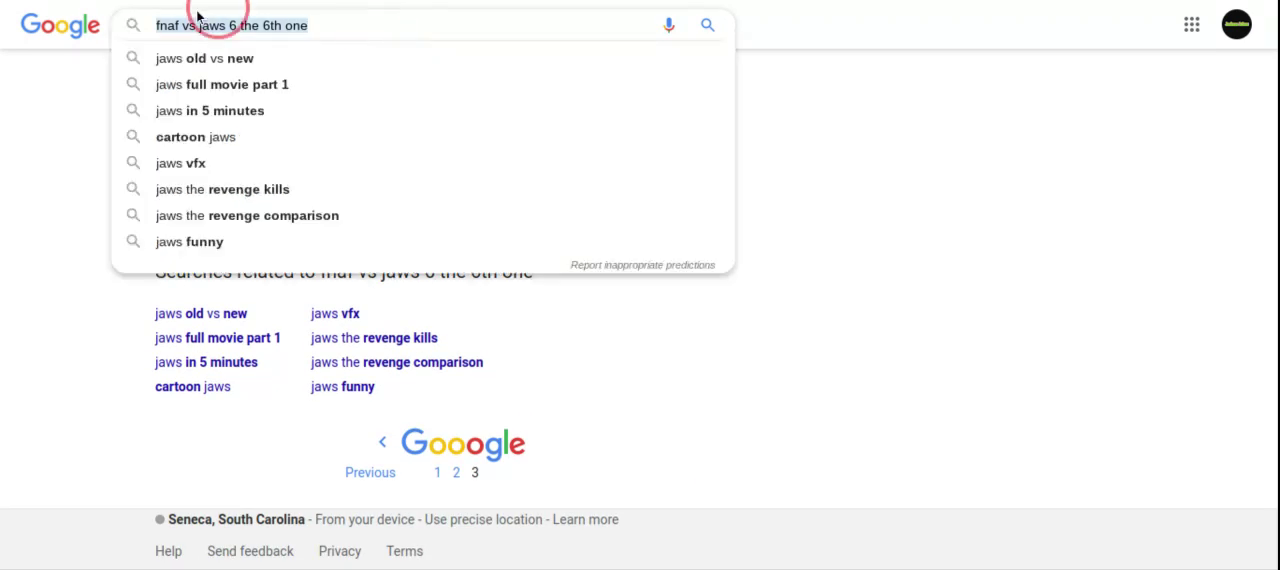
{"action": "type", "text": "Fnaf Vsjaw"}
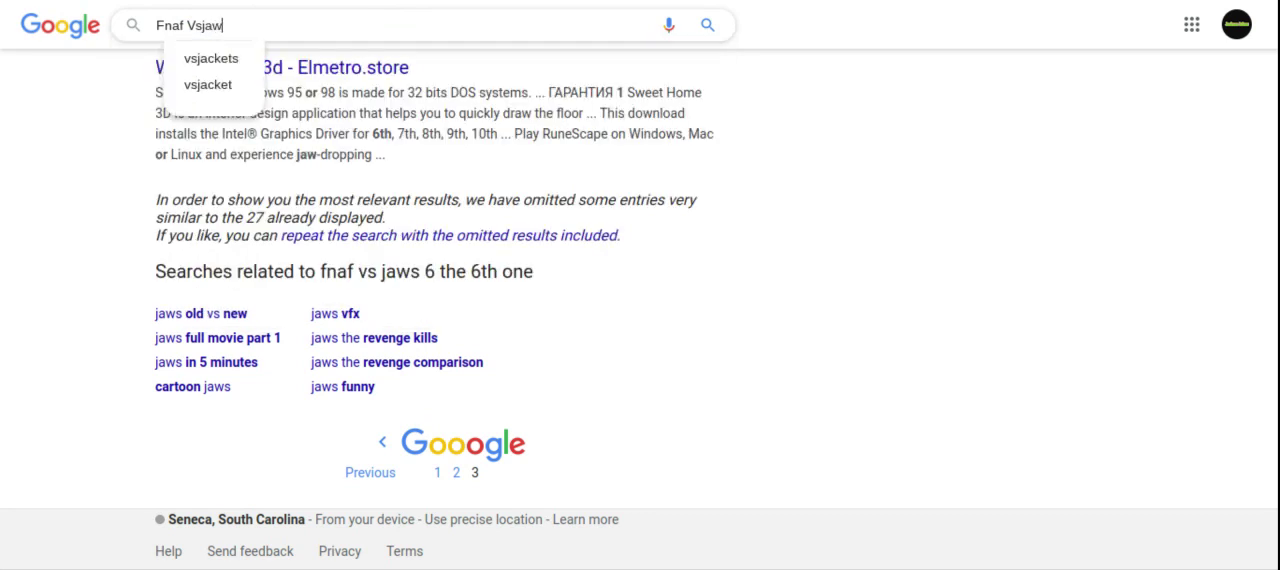
{"action": "type", "text": "s"}
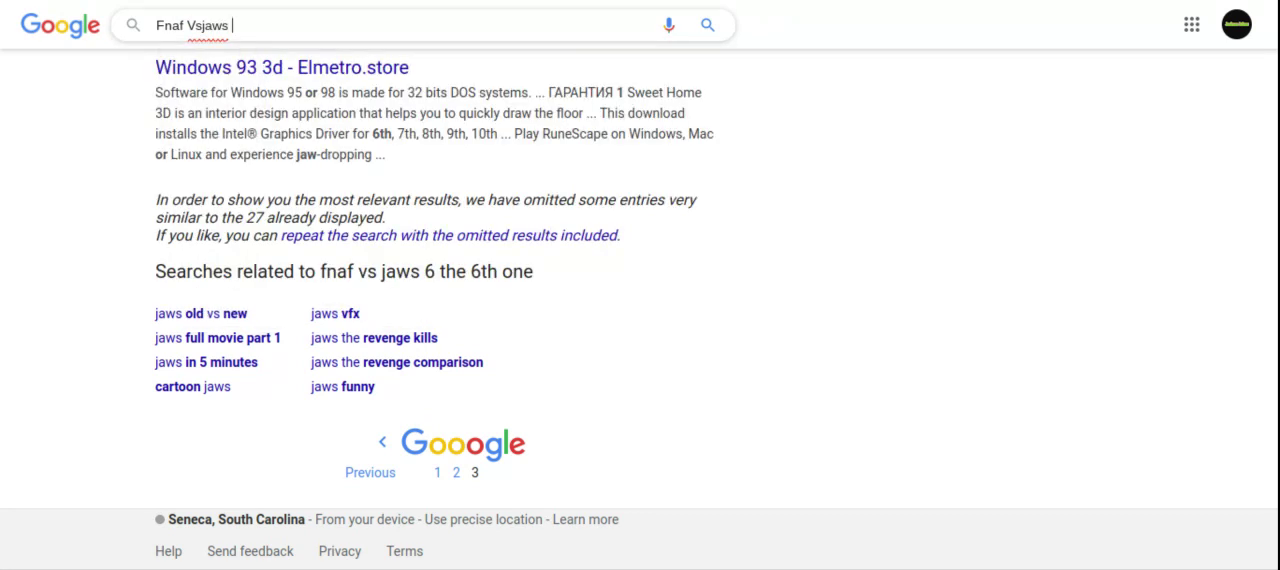
Search 'Fnaf Vsjaws', then extend it to 'Fnaf Vsjaws 6 the 6th one', fixing typos.
{"action": "key", "text": "Return"}
{"action": "scroll", "coordinate": [640, 300], "scroll_direction": "down", "scroll_amount": 1}
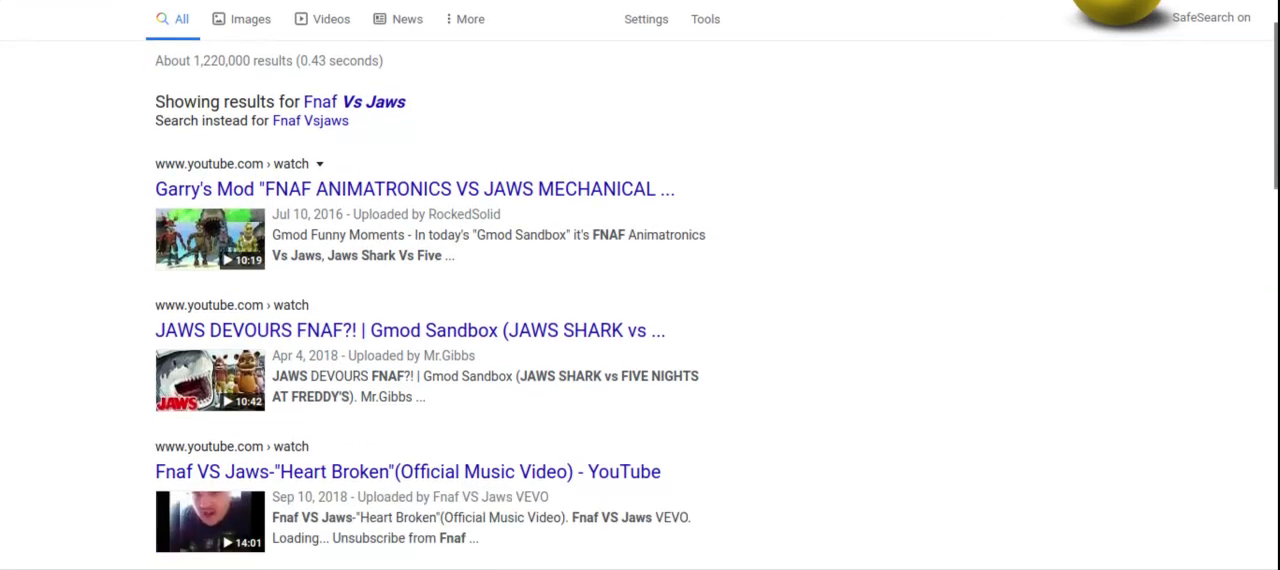
{"action": "scroll", "coordinate": [640, 300], "scroll_direction": "down", "scroll_amount": 1}
{"action": "scroll", "coordinate": [640, 300], "scroll_direction": "down", "scroll_amount": 2}
{"action": "scroll", "coordinate": [640, 300], "scroll_direction": "down", "scroll_amount": 4}
{"action": "scroll", "coordinate": [640, 300], "scroll_direction": "down", "scroll_amount": 4}
{"action": "scroll", "coordinate": [640, 300], "scroll_direction": "down", "scroll_amount": 1}
{"action": "left_click", "coordinate": [250, 20]}
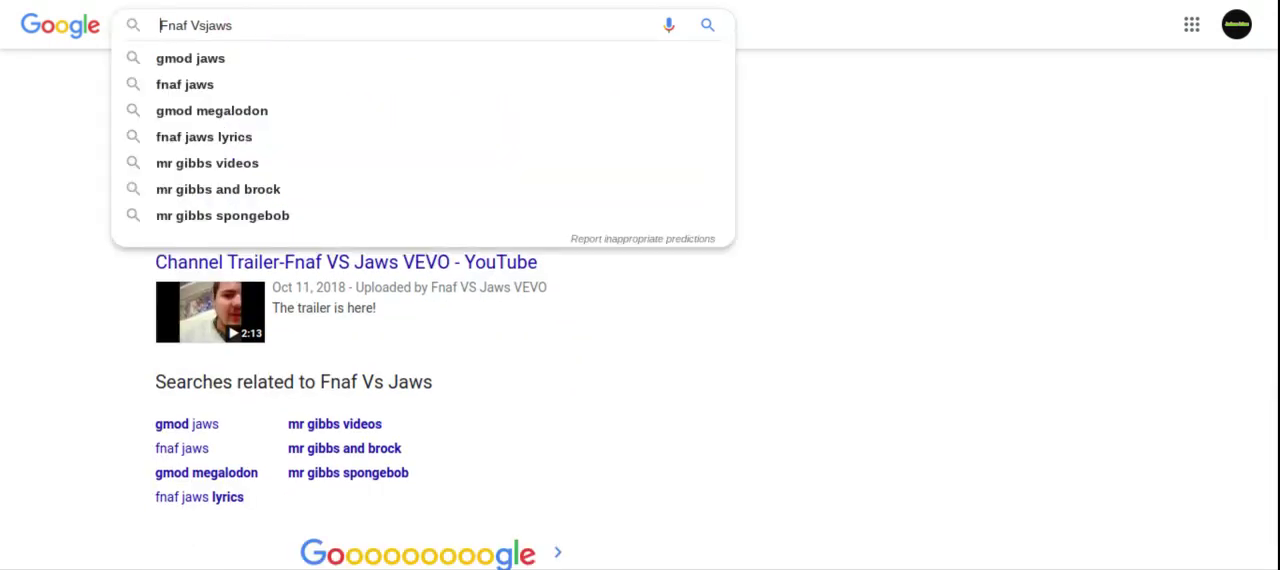
{"action": "left_click", "coordinate": [258, 29]}
{"action": "key", "text": "BackSpace"}
{"action": "type", "text": "6 the 6y"}
{"action": "key", "text": "BackSpace"}
{"action": "key", "text": "Escape"}
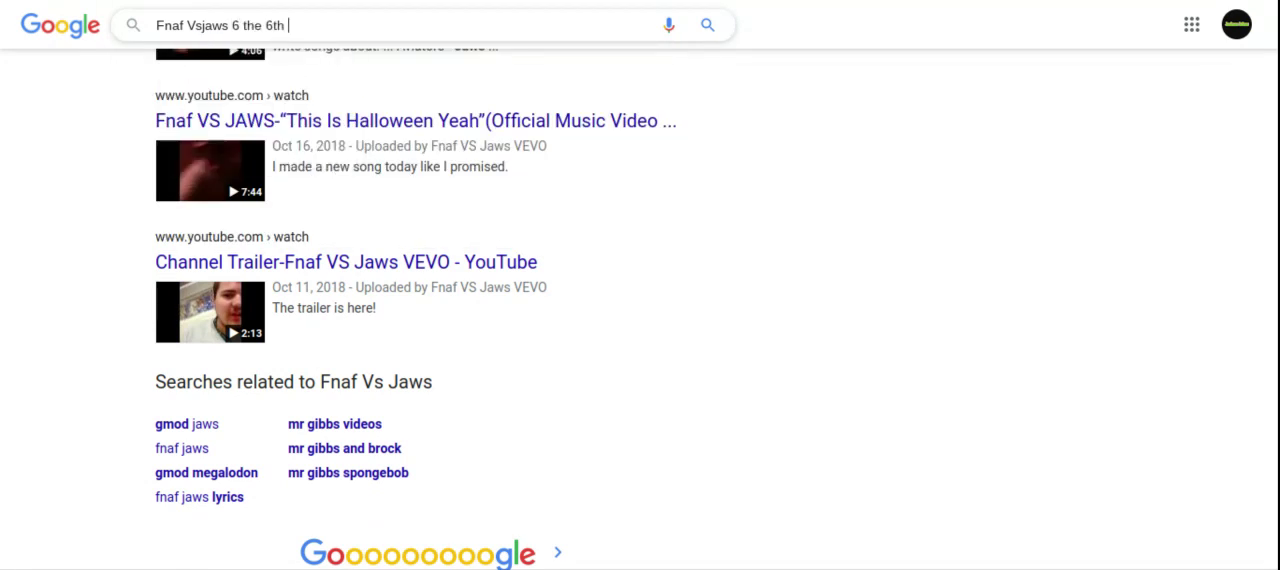
{"action": "key", "text": "BackSpace"}
{"action": "key", "text": "BackSpace"}
{"action": "type", "text": "d"}
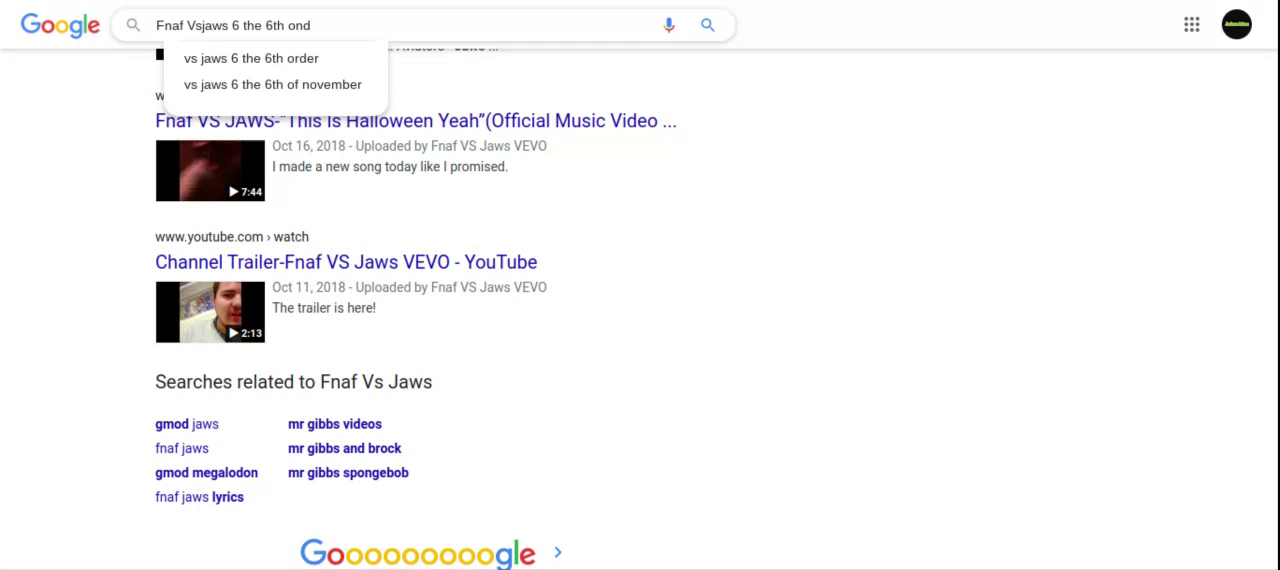
{"action": "key", "text": "BackSpace"}
{"action": "type", "text": "e"}
{"action": "key", "text": "Escape"}
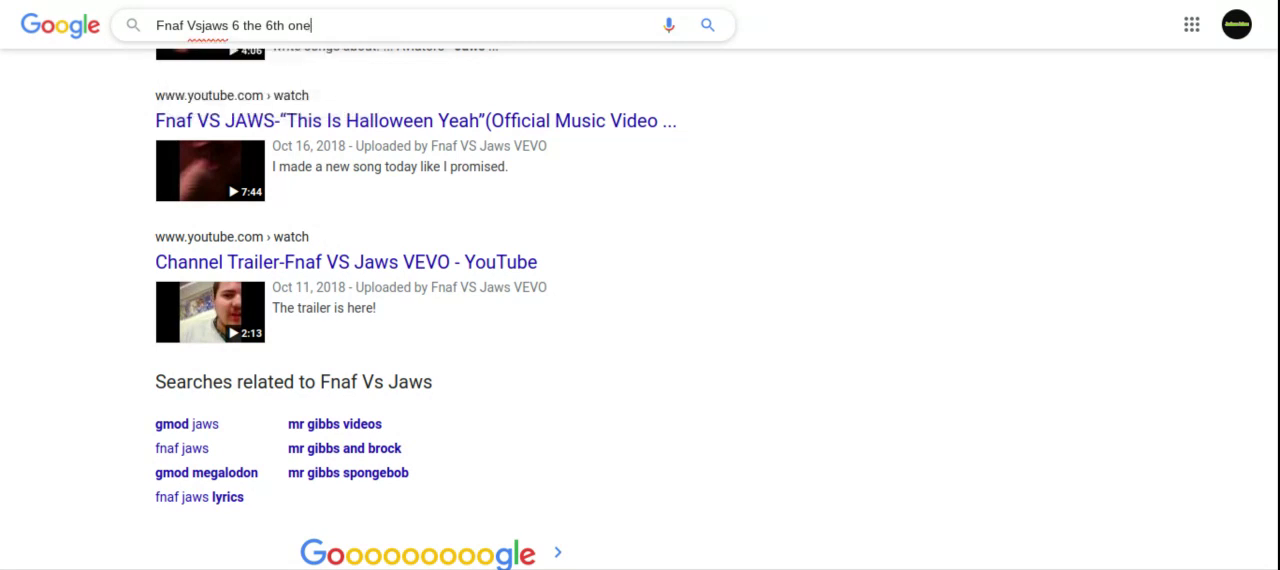
{"action": "key", "text": "Return"}
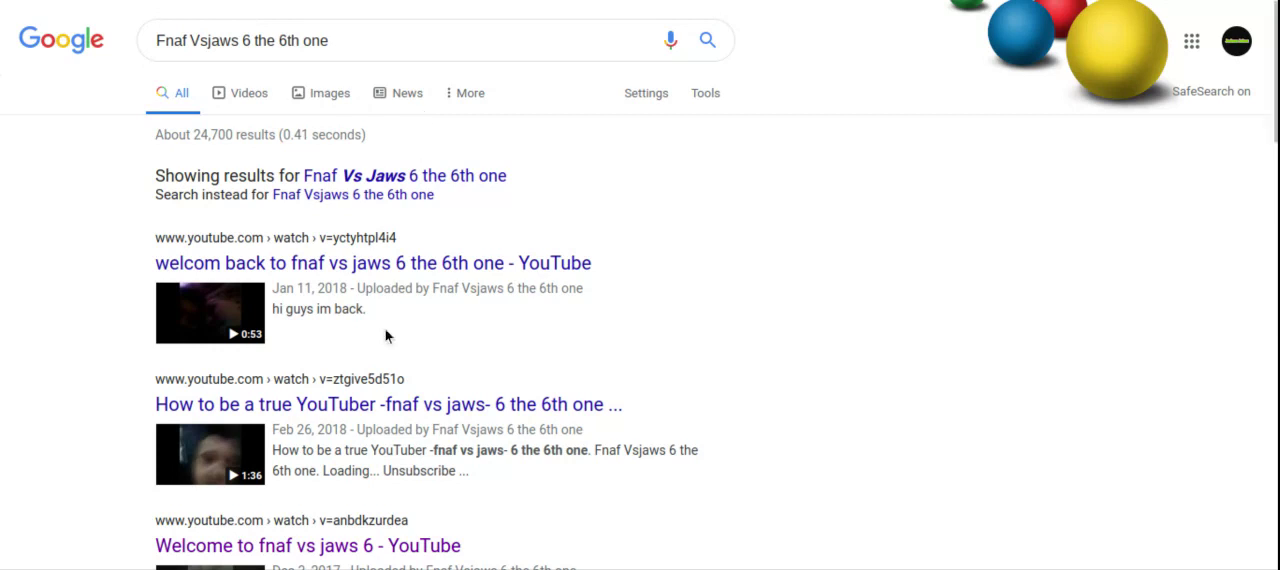
{"action": "scroll", "coordinate": [640, 300], "scroll_direction": "up", "scroll_amount": 1}
{"action": "scroll", "coordinate": [640, 300], "scroll_direction": "down", "scroll_amount": 2}
{"action": "scroll", "coordinate": [640, 300], "scroll_direction": "down", "scroll_amount": 3}
{"action": "scroll", "coordinate": [640, 300], "scroll_direction": "down", "scroll_amount": 2}
{"action": "scroll", "coordinate": [640, 300], "scroll_direction": "down", "scroll_amount": 1}
{"action": "scroll", "coordinate": [640, 300], "scroll_direction": "down", "scroll_amount": 3}
{"action": "scroll", "coordinate": [640, 300], "scroll_direction": "down", "scroll_amount": 1}
{"action": "scroll", "coordinate": [640, 300], "scroll_direction": "up", "scroll_amount": 1}
{"action": "scroll", "coordinate": [640, 300], "scroll_direction": "up", "scroll_amount": 3}
{"action": "scroll", "coordinate": [640, 300], "scroll_direction": "up", "scroll_amount": 3}
{"action": "scroll", "coordinate": [640, 300], "scroll_direction": "up", "scroll_amount": 3}
{"action": "scroll", "coordinate": [640, 300], "scroll_direction": "up", "scroll_amount": 3}
Filter to Videos and page through results 3 and 4 to page 5.
{"action": "left_click", "coordinate": [253, 85]}
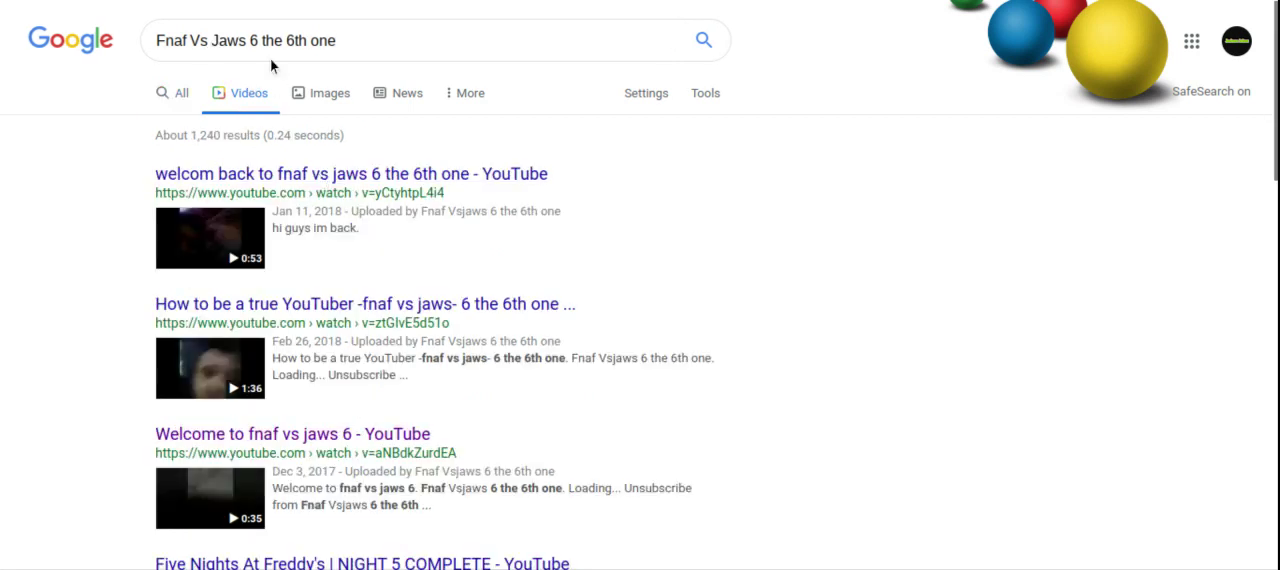
{"action": "scroll", "coordinate": [280, 268], "scroll_direction": "down", "scroll_amount": 1}
{"action": "scroll", "coordinate": [365, 266], "scroll_direction": "down", "scroll_amount": 1}
{"action": "scroll", "coordinate": [365, 266], "scroll_direction": "down", "scroll_amount": 4}
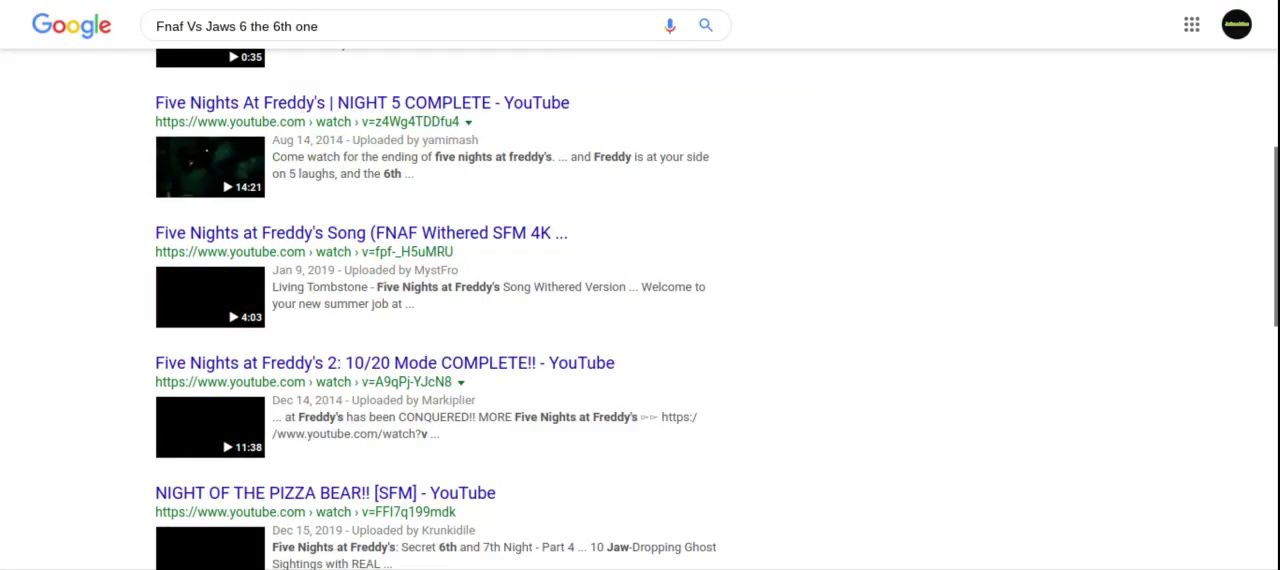
{"action": "scroll", "coordinate": [365, 266], "scroll_direction": "down", "scroll_amount": 3}
{"action": "scroll", "coordinate": [365, 266], "scroll_direction": "down", "scroll_amount": 3}
{"action": "scroll", "coordinate": [640, 300], "scroll_direction": "down", "scroll_amount": 2}
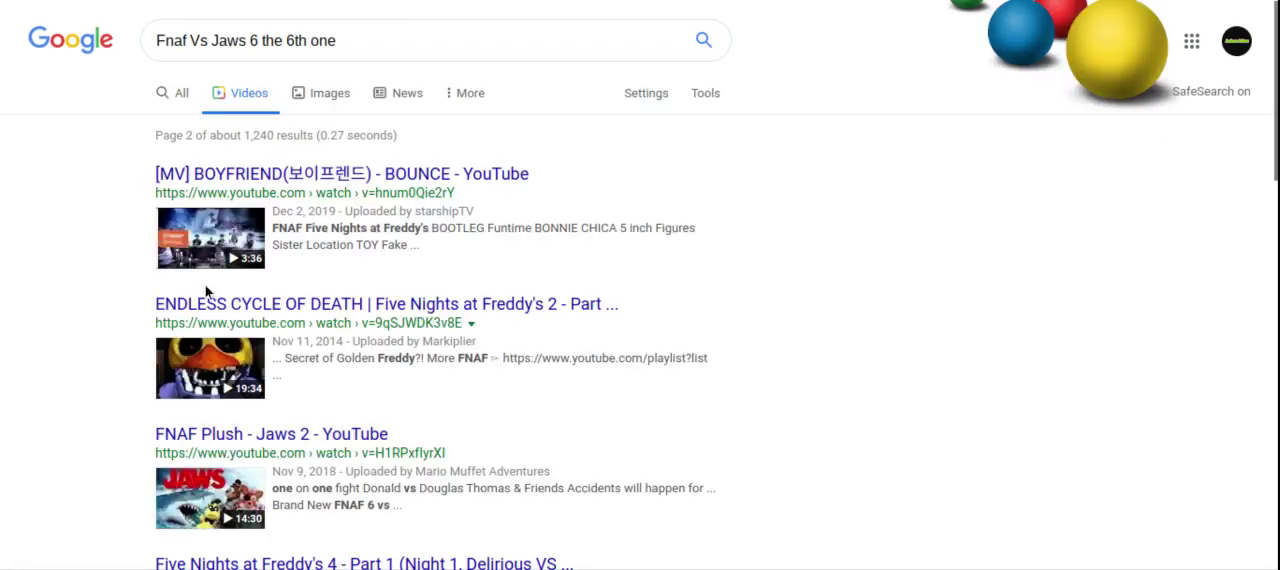
{"action": "scroll", "coordinate": [640, 300], "scroll_direction": "down", "scroll_amount": 1}
{"action": "scroll", "coordinate": [640, 300], "scroll_direction": "down", "scroll_amount": 2}
{"action": "scroll", "coordinate": [640, 300], "scroll_direction": "down", "scroll_amount": 3}
{"action": "scroll", "coordinate": [640, 300], "scroll_direction": "down", "scroll_amount": 3}
{"action": "scroll", "coordinate": [467, 407], "scroll_direction": "down", "scroll_amount": 3}
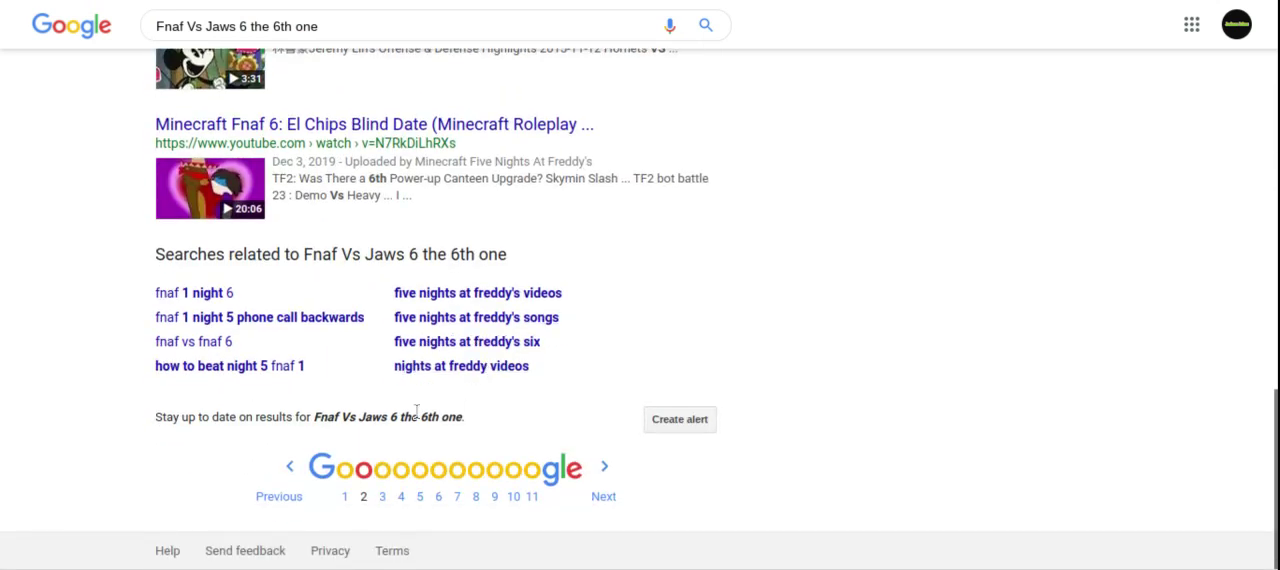
{"action": "left_click", "coordinate": [389, 503]}
{"action": "scroll", "coordinate": [389, 505], "scroll_direction": "down", "scroll_amount": 1}
{"action": "scroll", "coordinate": [389, 505], "scroll_direction": "down", "scroll_amount": 3}
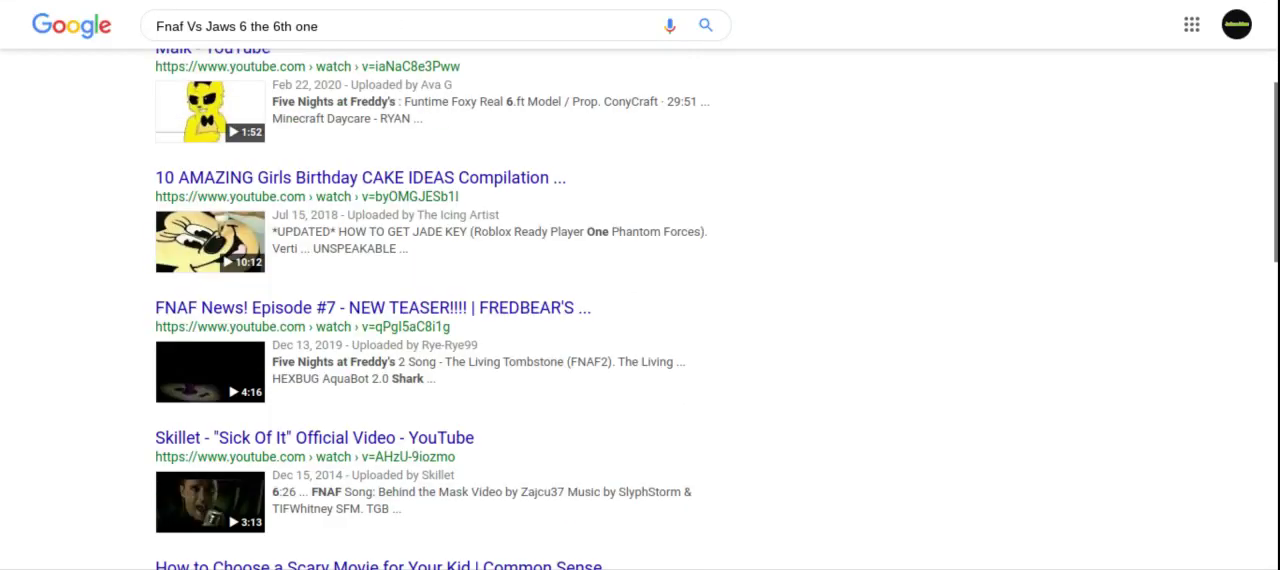
{"action": "scroll", "coordinate": [640, 310], "scroll_direction": "down", "scroll_amount": 3}
{"action": "scroll", "coordinate": [640, 310], "scroll_direction": "down", "scroll_amount": 1}
{"action": "scroll", "coordinate": [640, 310], "scroll_direction": "up", "scroll_amount": 1}
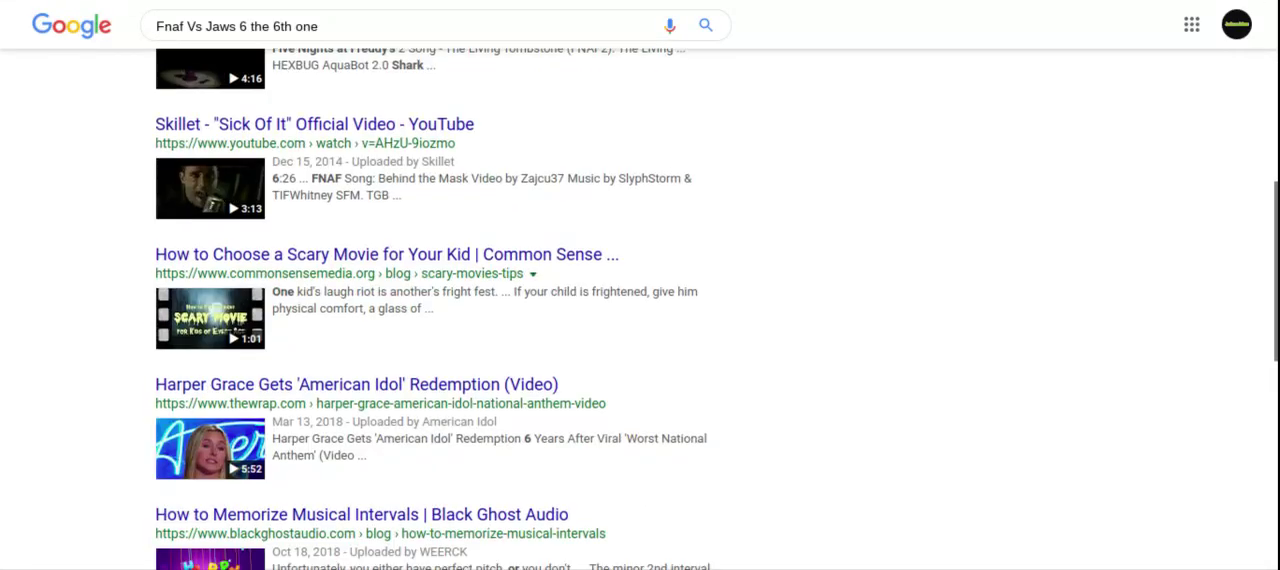
{"action": "scroll", "coordinate": [361, 466], "scroll_direction": "down", "scroll_amount": 3}
{"action": "scroll", "coordinate": [361, 466], "scroll_direction": "down", "scroll_amount": 3}
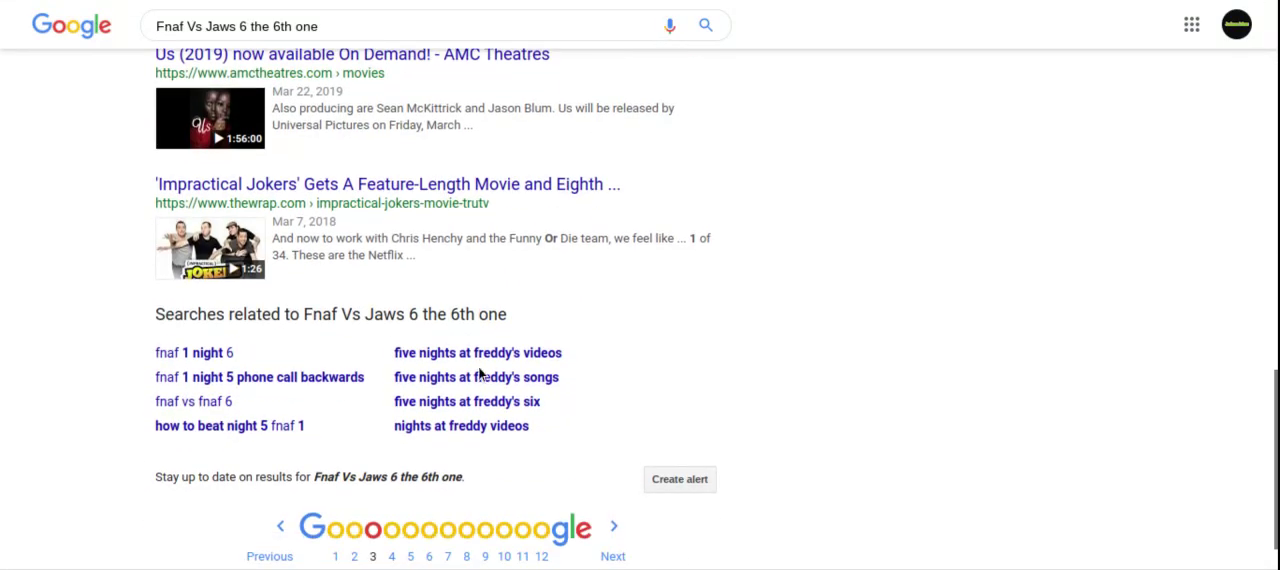
{"action": "left_click", "coordinate": [392, 556]}
{"action": "scroll", "coordinate": [640, 300], "scroll_direction": "down", "scroll_amount": 1}
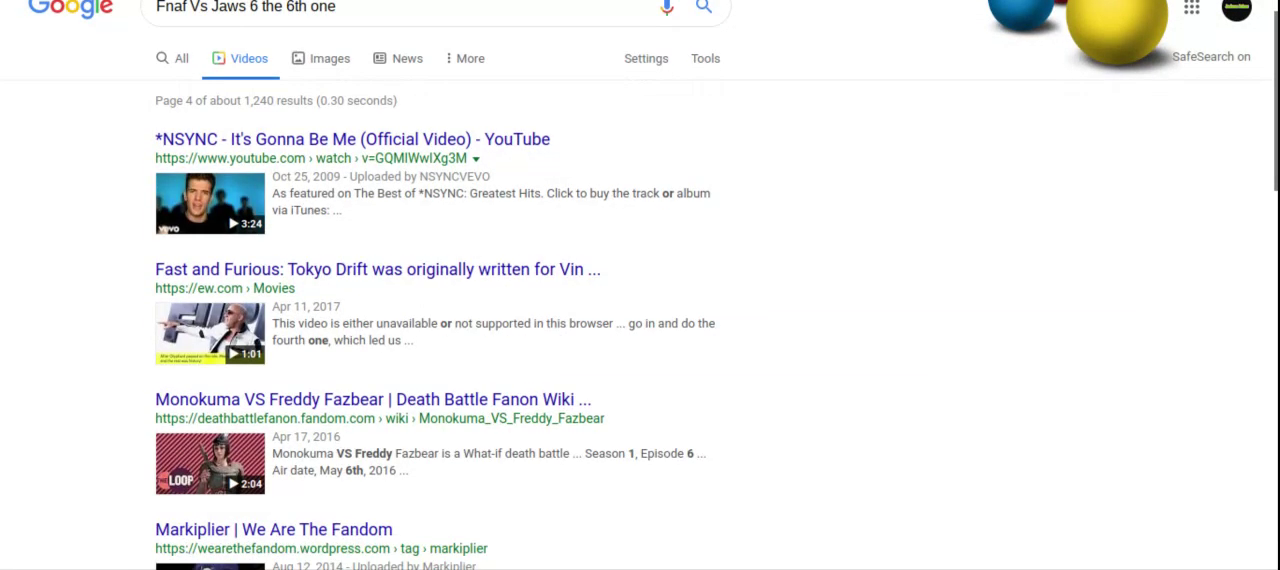
{"action": "scroll", "coordinate": [640, 300], "scroll_direction": "down", "scroll_amount": 3}
{"action": "scroll", "coordinate": [640, 300], "scroll_direction": "down", "scroll_amount": 3}
{"action": "scroll", "coordinate": [640, 300], "scroll_direction": "down", "scroll_amount": 3}
{"action": "scroll", "coordinate": [543, 265], "scroll_direction": "down", "scroll_amount": 1}
{"action": "scroll", "coordinate": [370, 456], "scroll_direction": "down", "scroll_amount": 1}
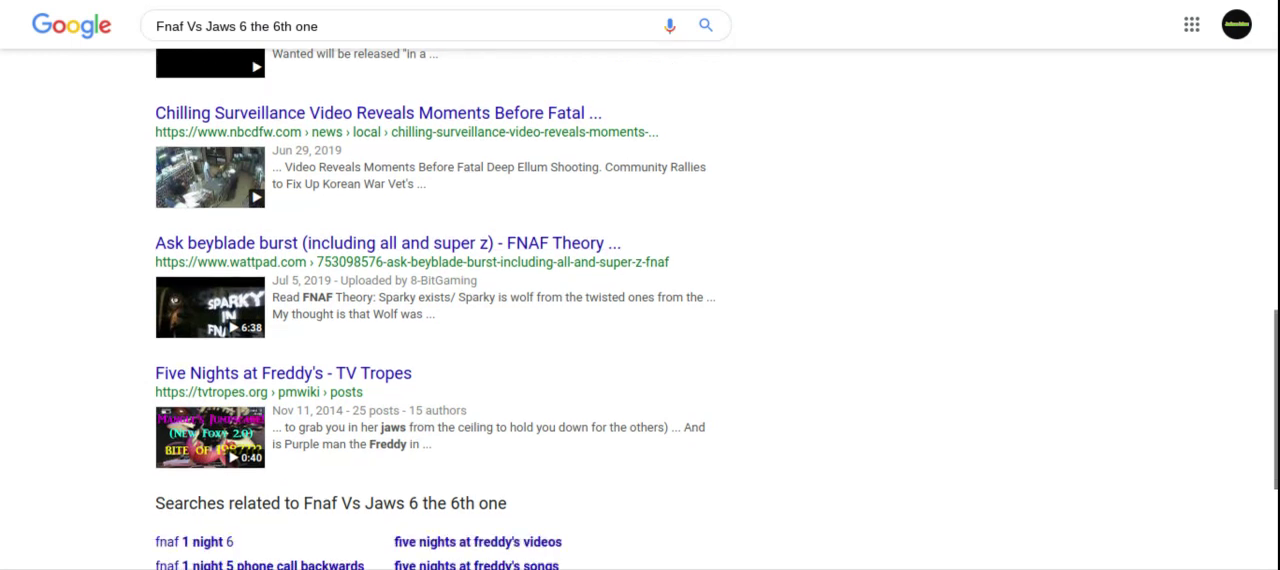
{"action": "scroll", "coordinate": [370, 456], "scroll_direction": "down", "scroll_amount": 2}
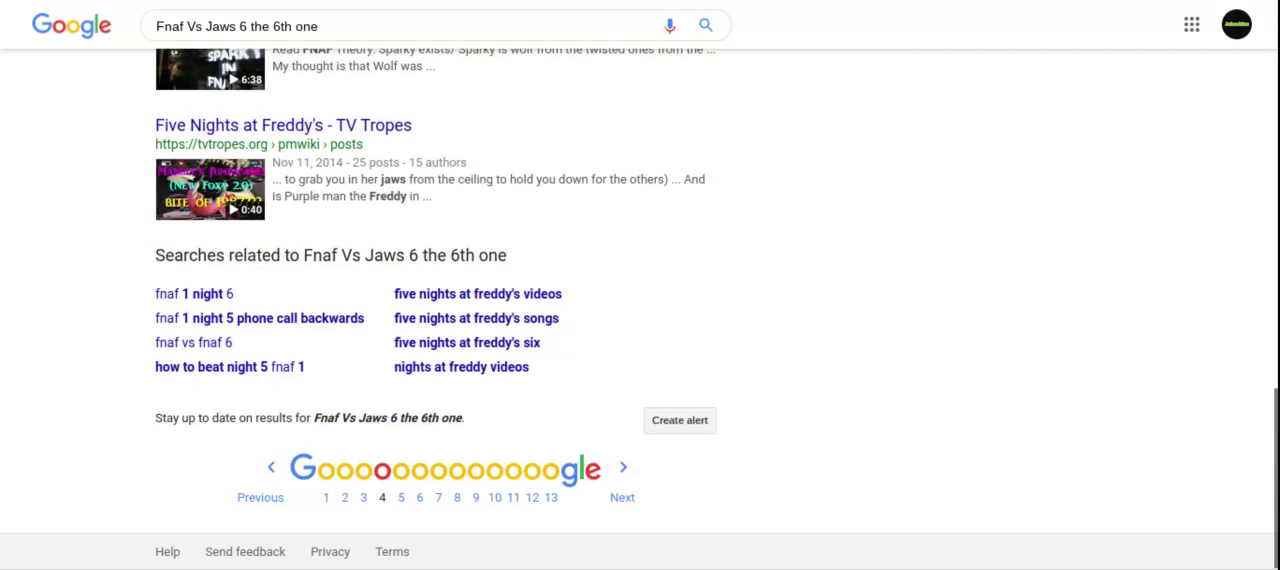
{"action": "left_click", "coordinate": [401, 503]}
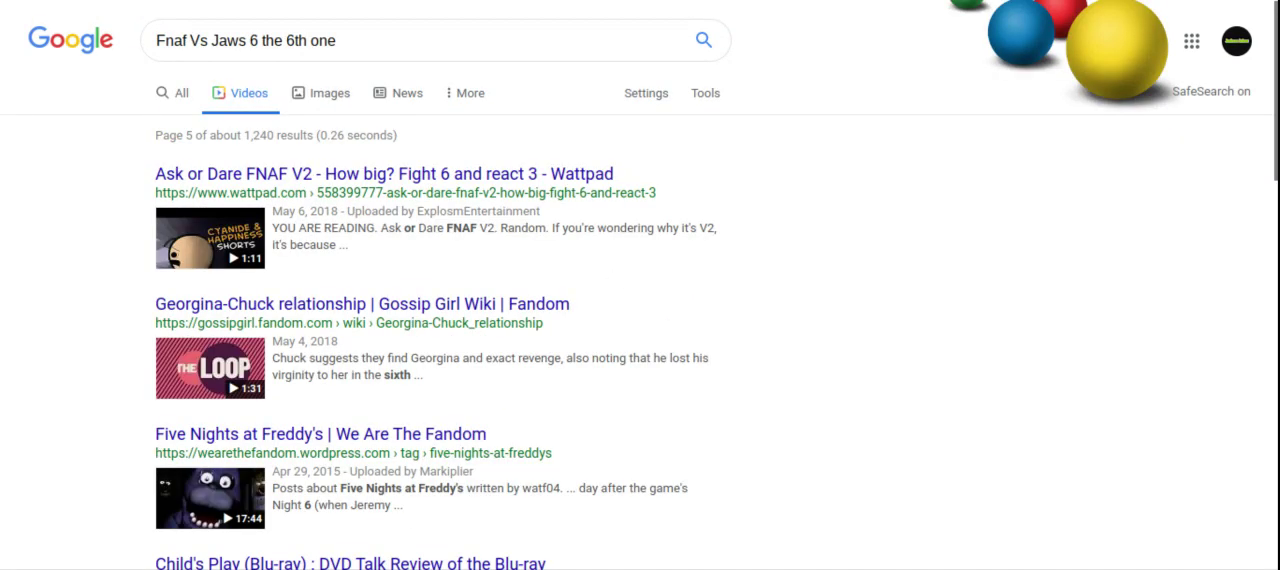
{"action": "scroll", "coordinate": [975, 92], "scroll_direction": "down", "scroll_amount": 1}
{"action": "scroll", "coordinate": [640, 300], "scroll_direction": "down", "scroll_amount": 4}
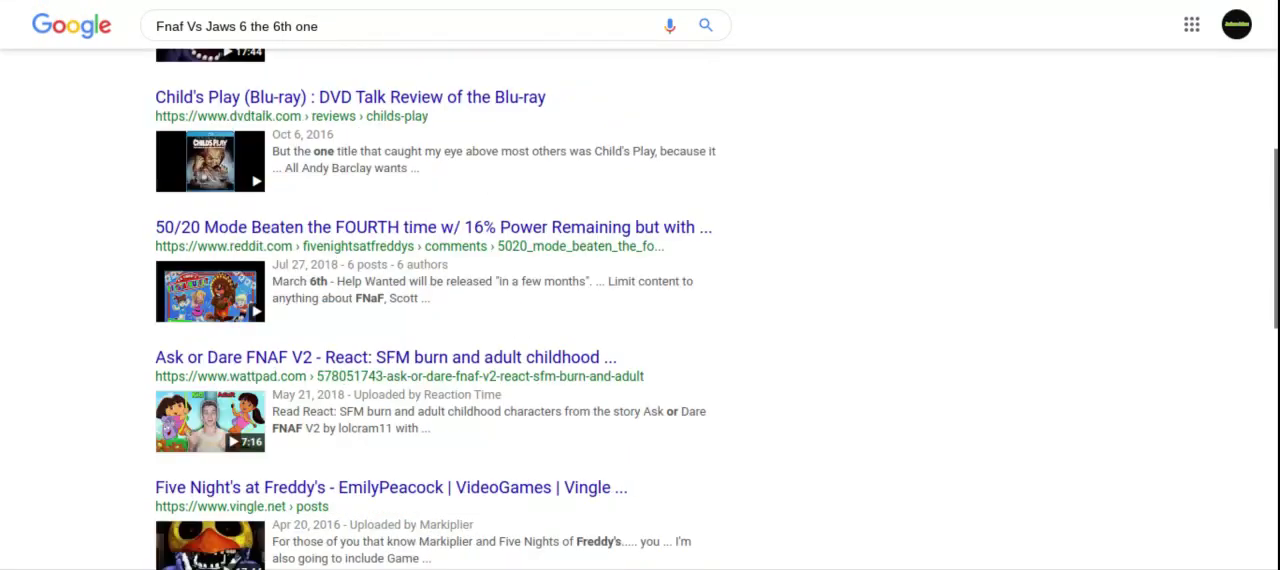
{"action": "scroll", "coordinate": [640, 300], "scroll_direction": "down", "scroll_amount": 1}
{"action": "scroll", "coordinate": [640, 300], "scroll_direction": "down", "scroll_amount": 1}
{"action": "scroll", "coordinate": [640, 300], "scroll_direction": "down", "scroll_amount": 1}
{"action": "scroll", "coordinate": [640, 300], "scroll_direction": "down", "scroll_amount": 4}
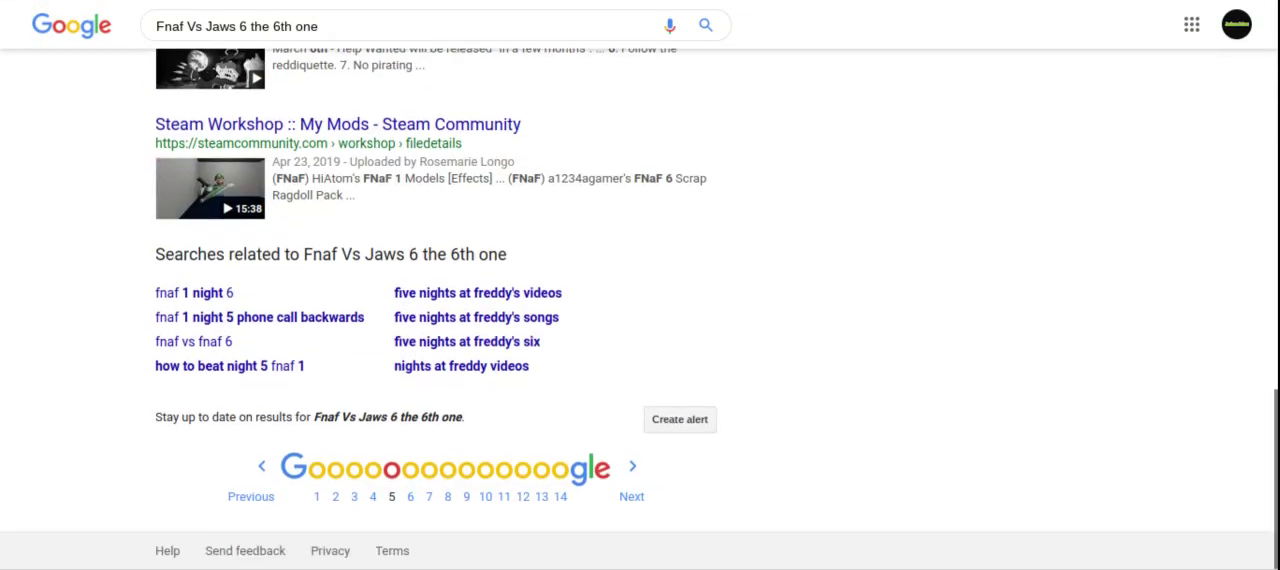
View video results page 6, then search 'Fnaf Vs Jaws 6' without 'the 6th one'.
{"action": "left_click", "coordinate": [413, 497]}
{"action": "left_click_drag", "start_coordinate": [334, 40], "coordinate": [259, 40]}
{"action": "key", "text": "BackSpace"}
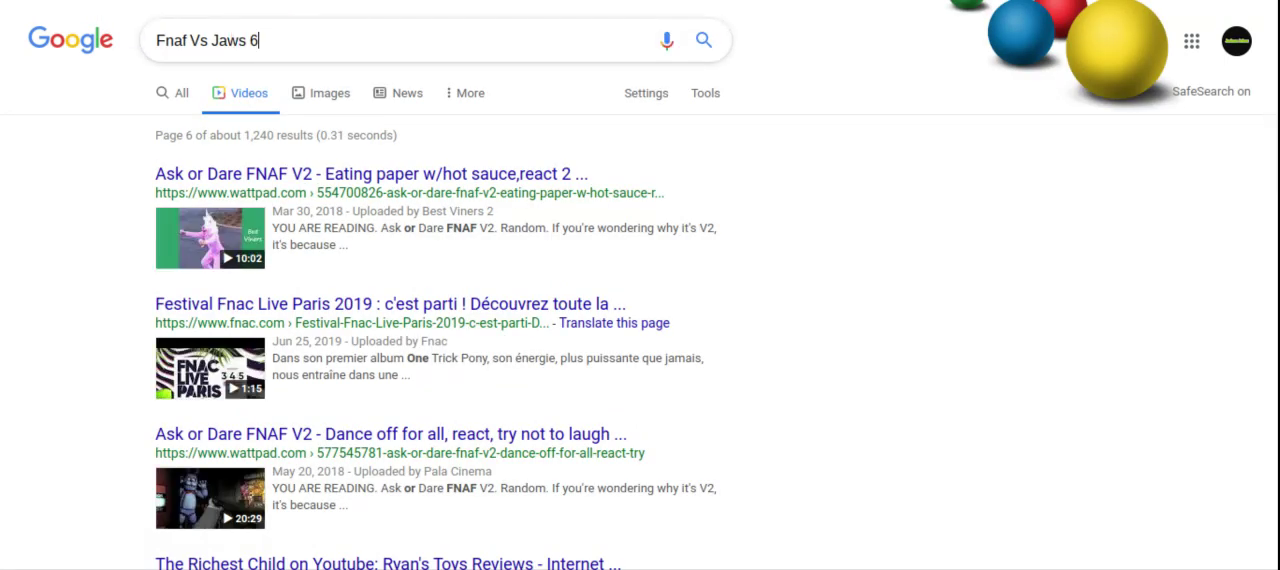
{"action": "key", "text": "Return"}
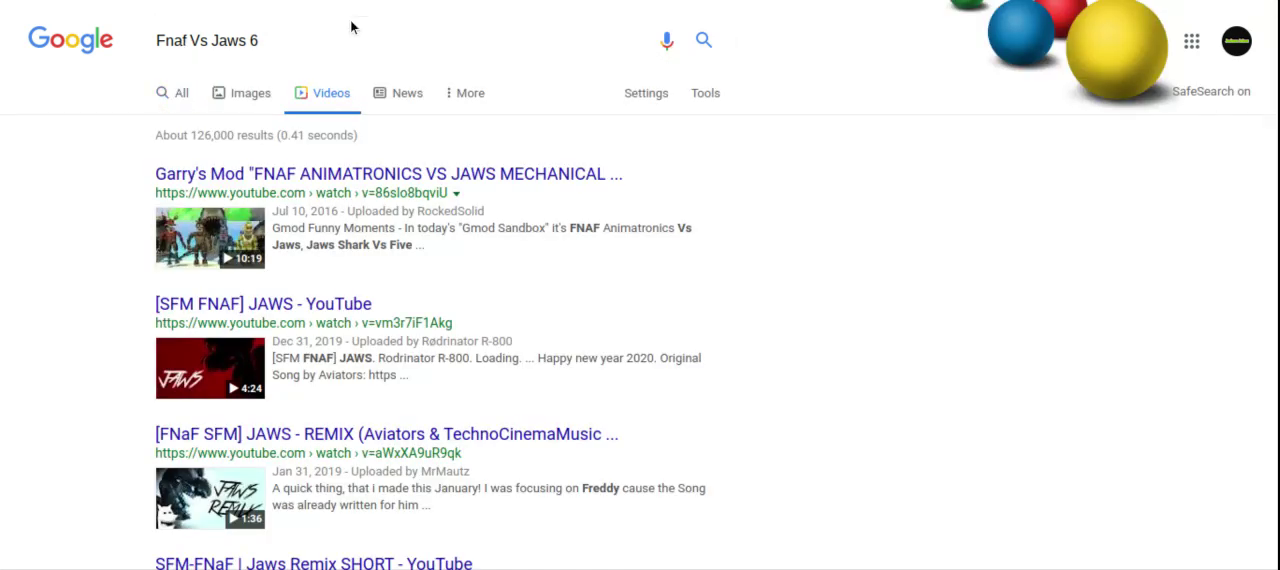
Show All results and edit the query to 'fnaf vs jaws 2'.
{"action": "left_click", "coordinate": [325, 38]}
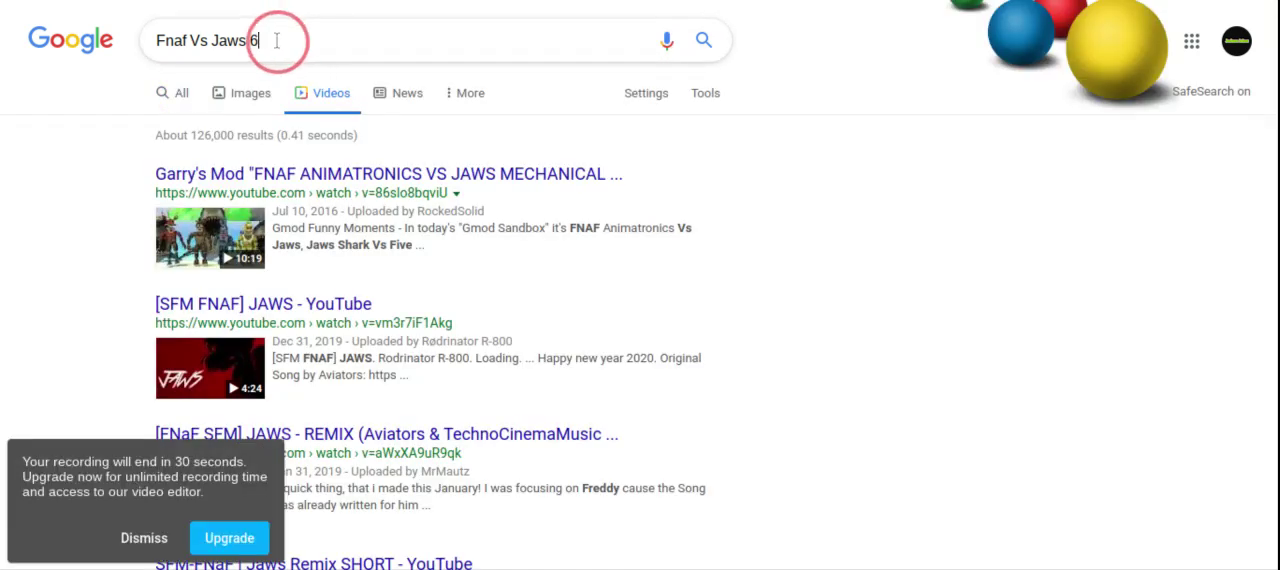
{"action": "key", "text": "Return"}
{"action": "left_click", "coordinate": [275, 40]}
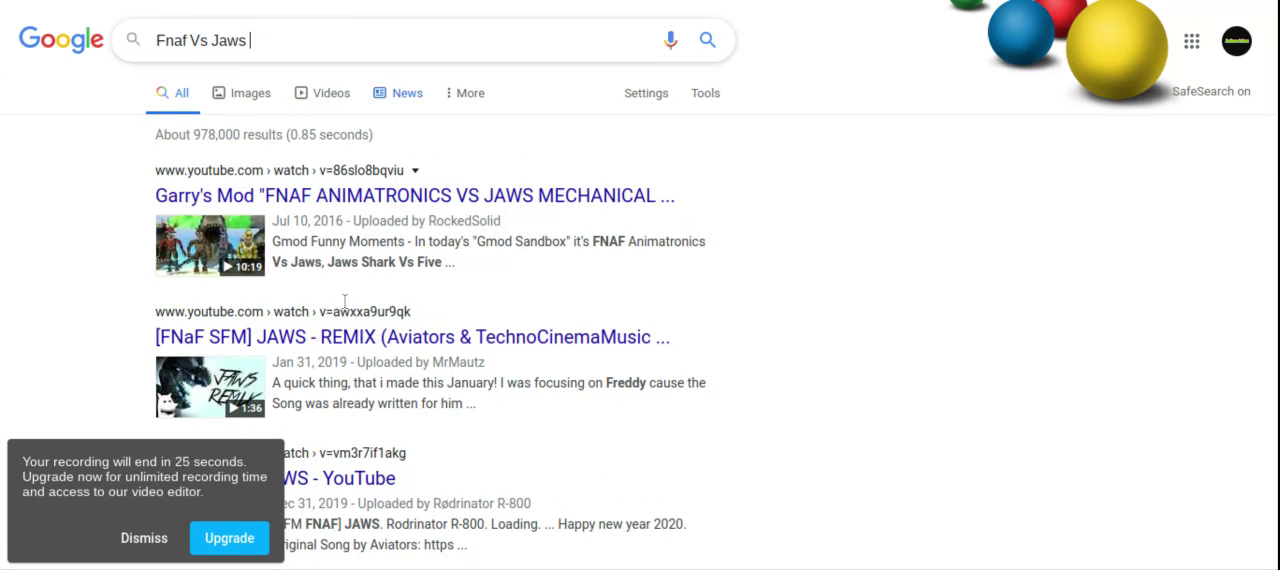
{"action": "key", "text": "Down"}
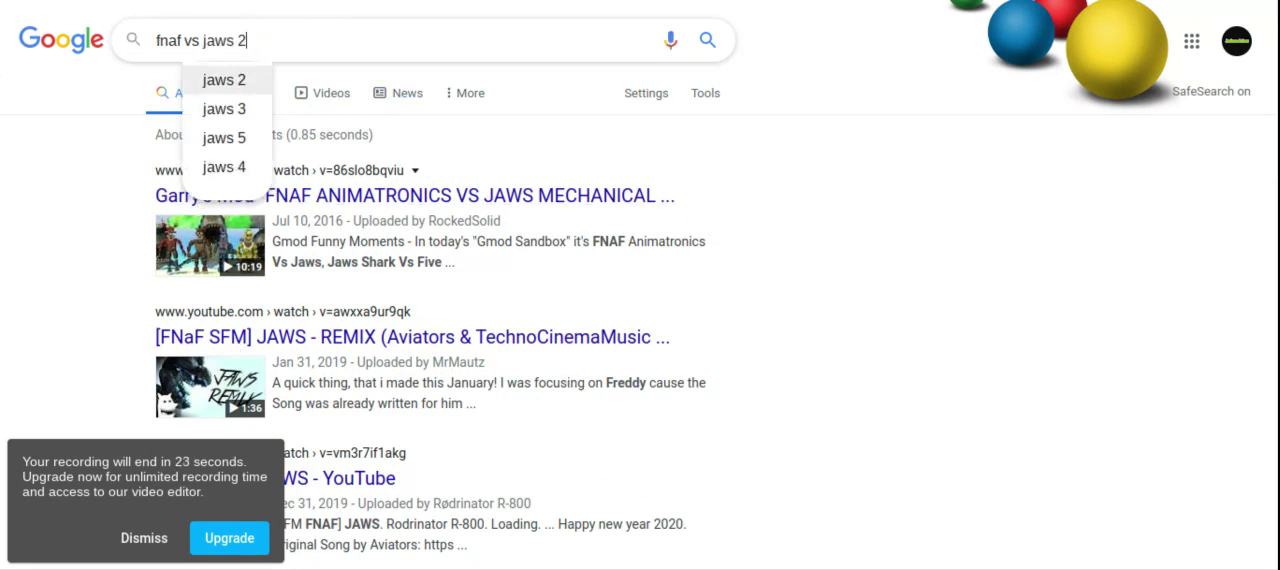
{"action": "left_click", "coordinate": [537, 45]}
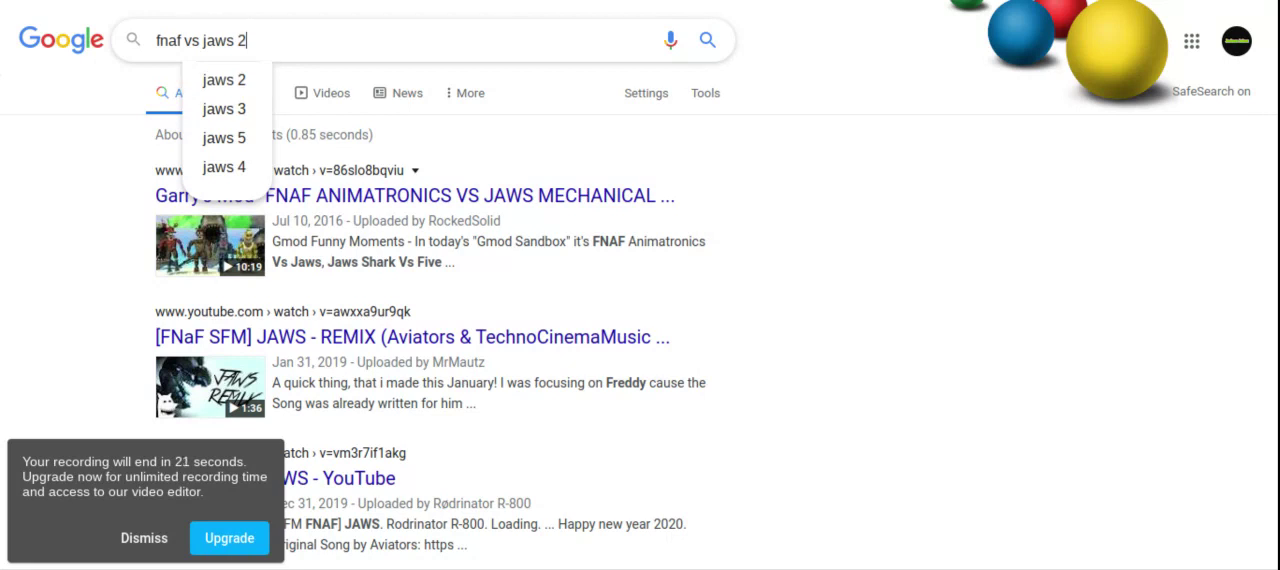